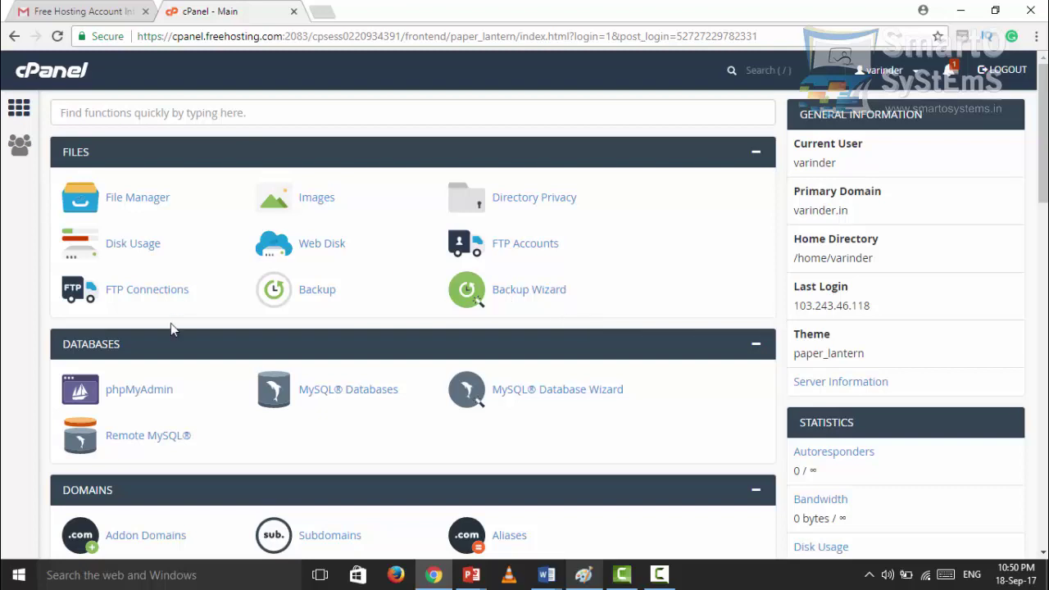
- Scroll the cPanel home page down to Softaculous Apps Installer and open the WordPress script page
scroll(163, 422, "down", 2)
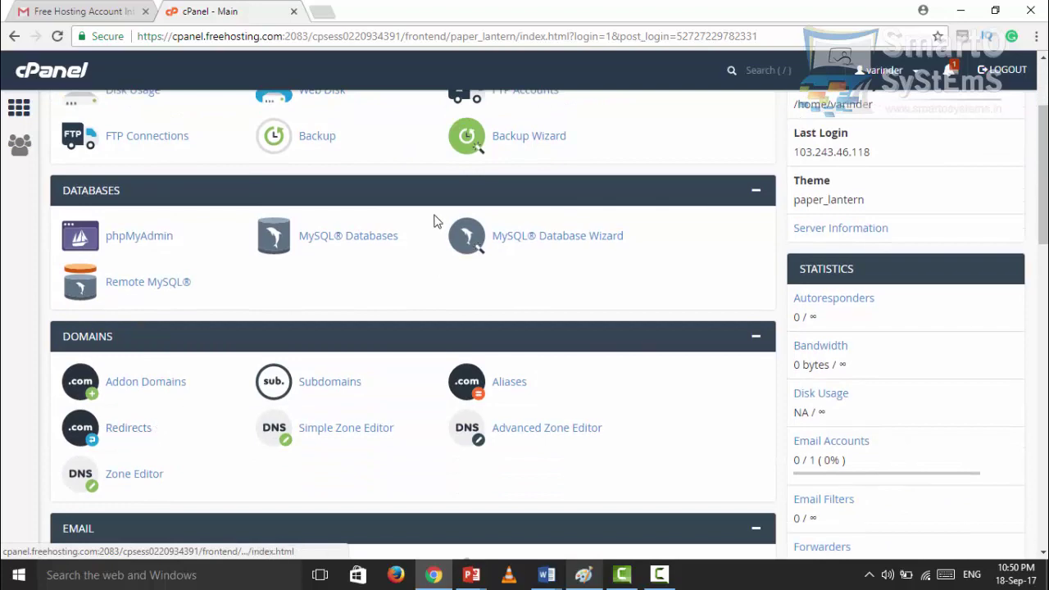
scroll(433, 222, "up", 2)
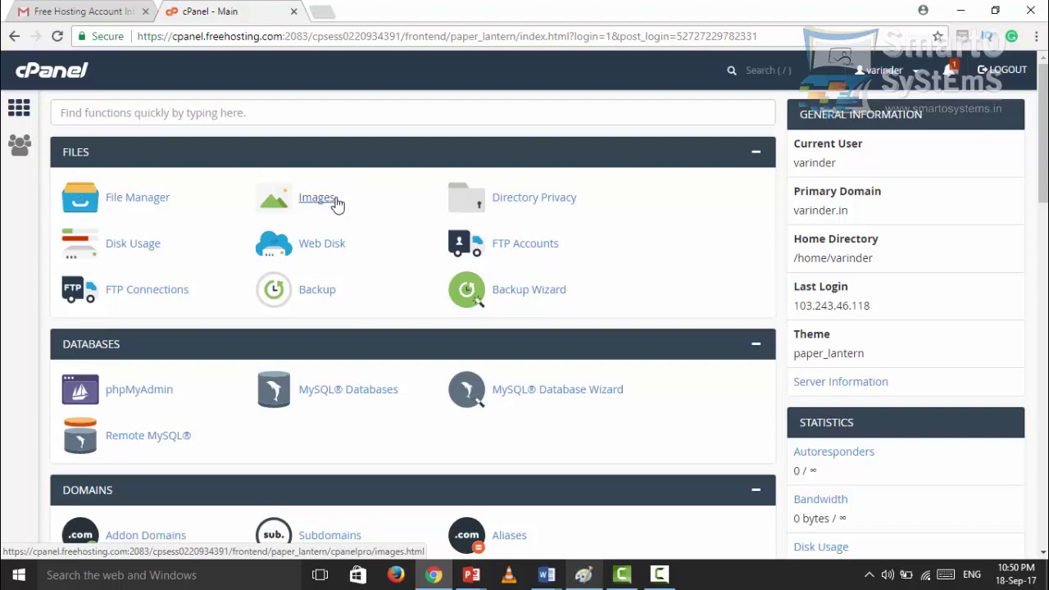
scroll(334, 229, "down", 10)
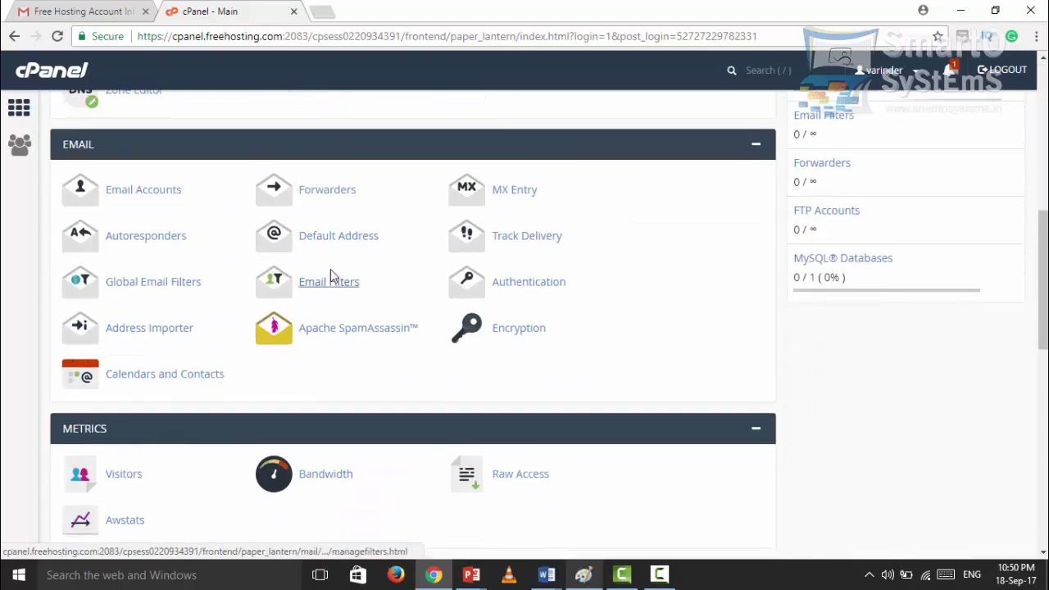
scroll(332, 282, "down", 3)
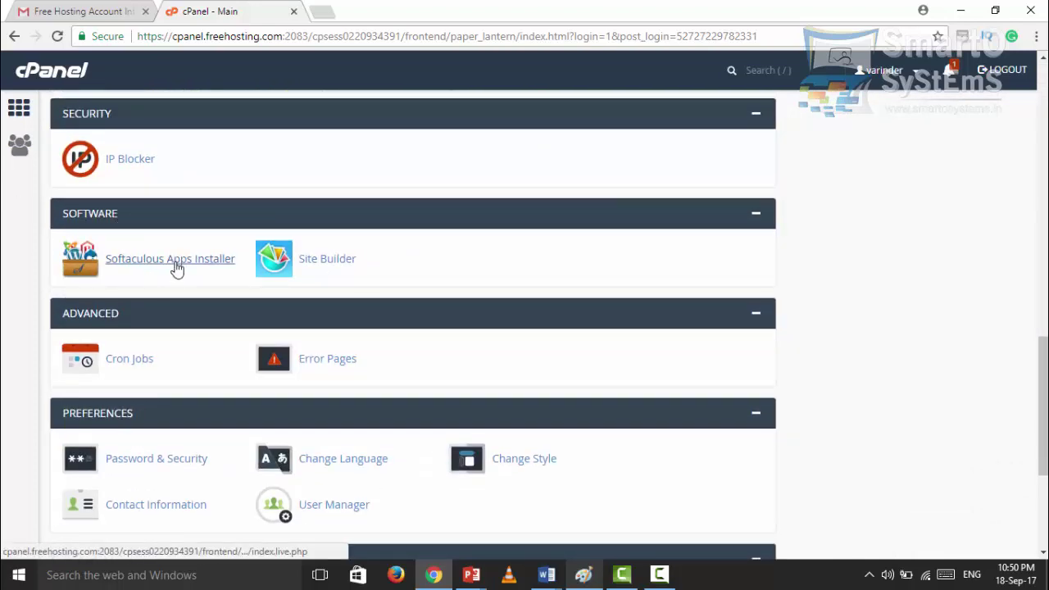
scroll(226, 338, "down", 2)
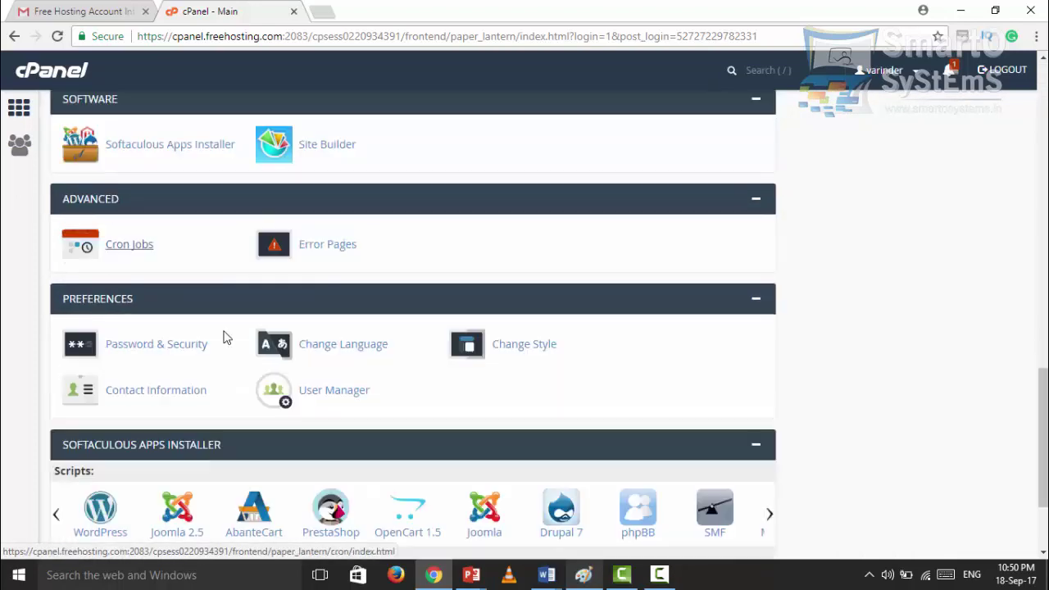
scroll(227, 338, "down", 2)
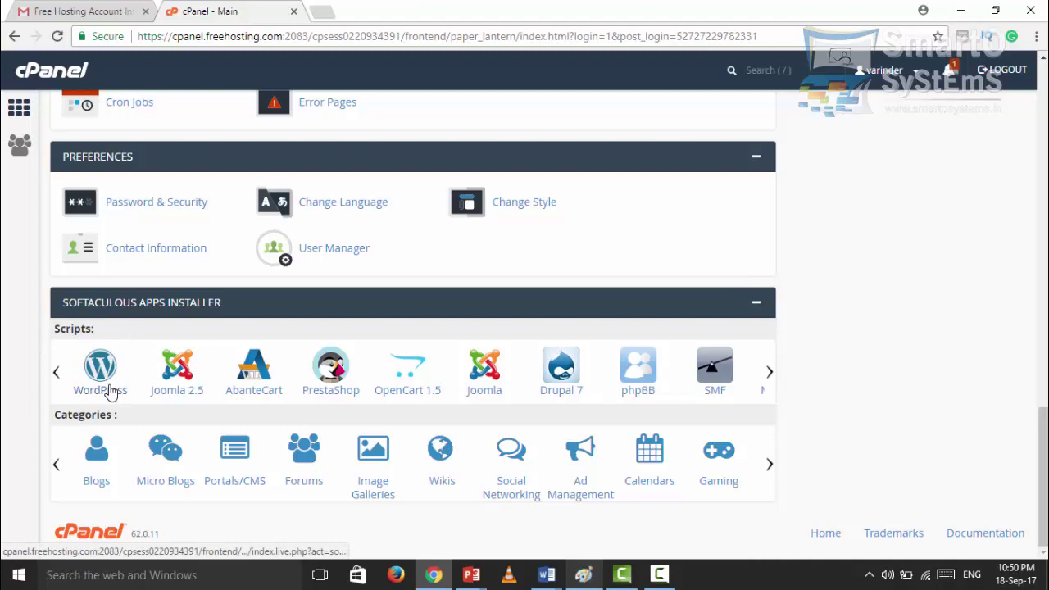
left_click(108, 383)
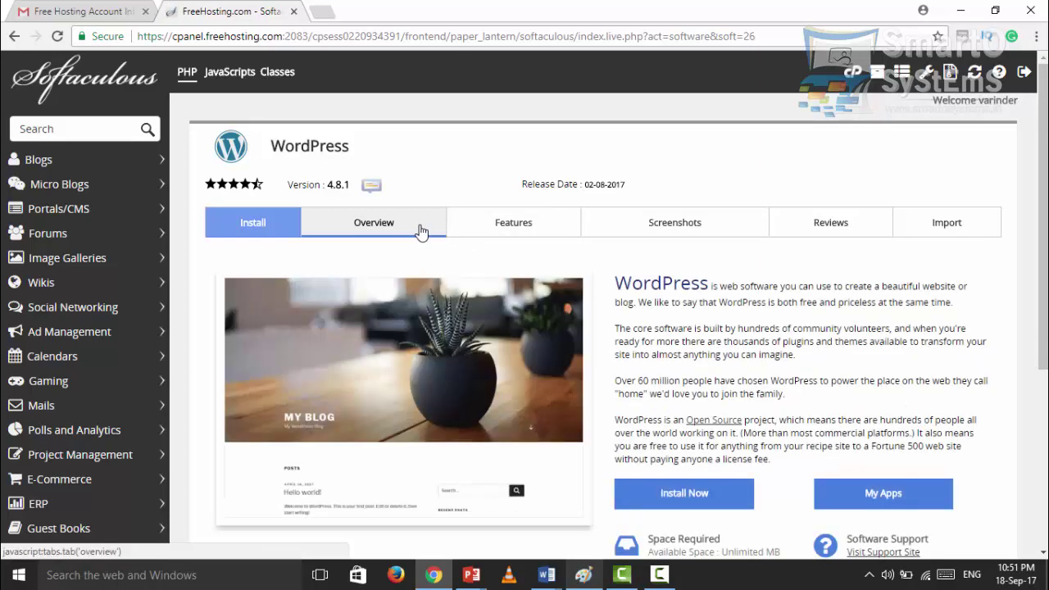
- Browse the WordPress Features, Screenshots and Reviews sections, then return to the overview
left_click(500, 234)
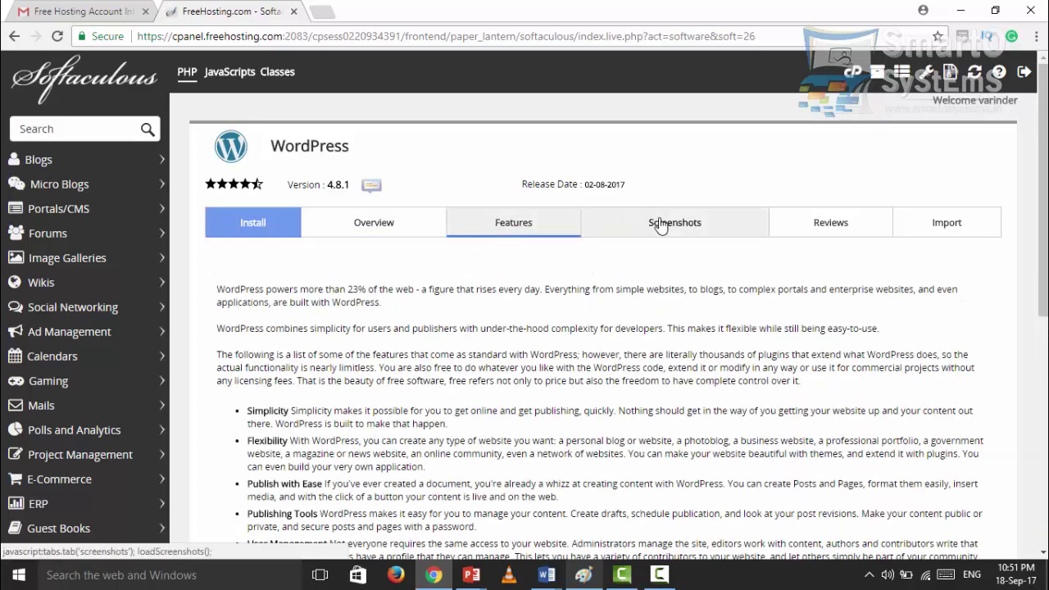
left_click(662, 227)
left_click(809, 236)
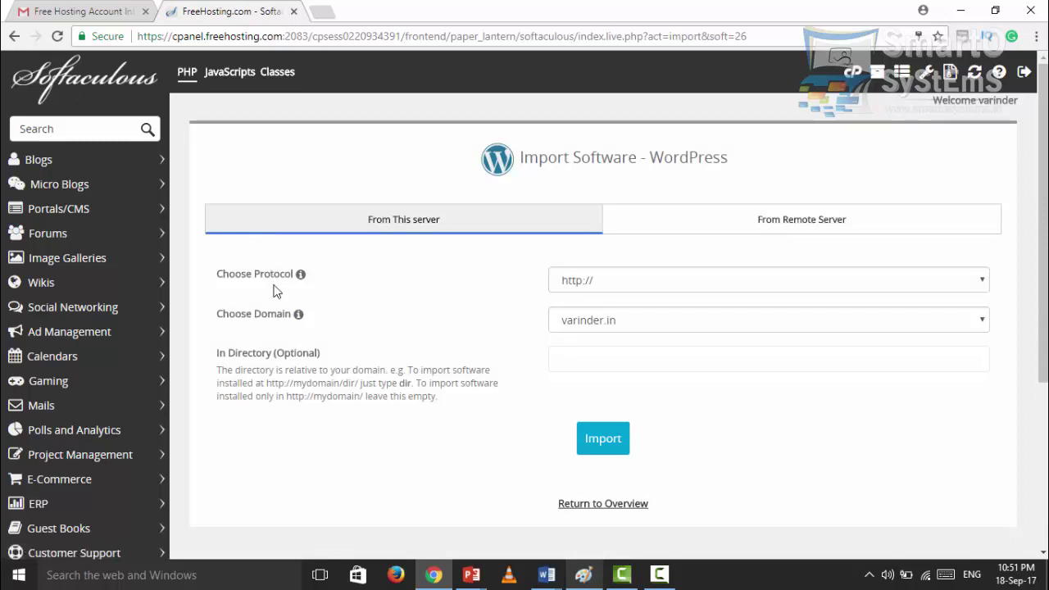
left_click(591, 506)
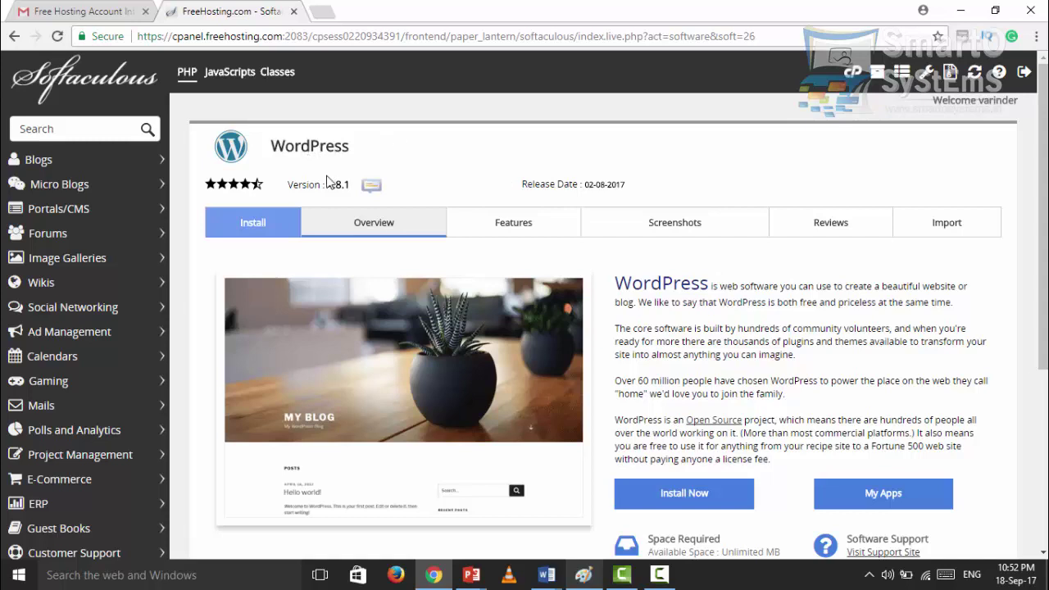
left_click_drag(348, 170, 345, 181)
double_click(351, 185)
left_click_drag(525, 184, 647, 189)
left_click(646, 189)
left_click_drag(521, 183, 634, 190)
left_click(647, 188)
scroll(377, 343, "down", 1)
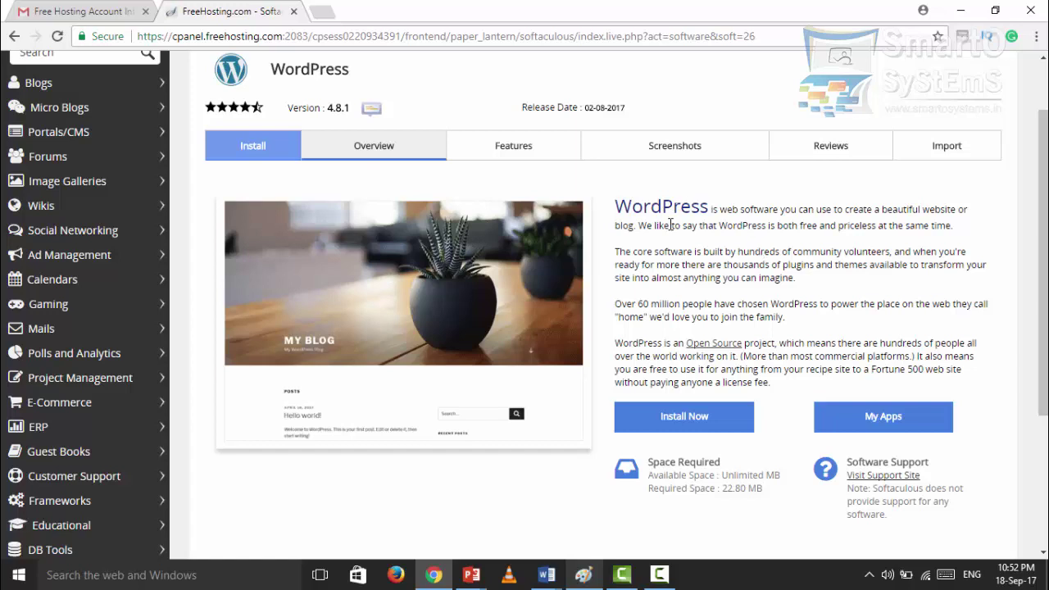
scroll(653, 443, "down", 1)
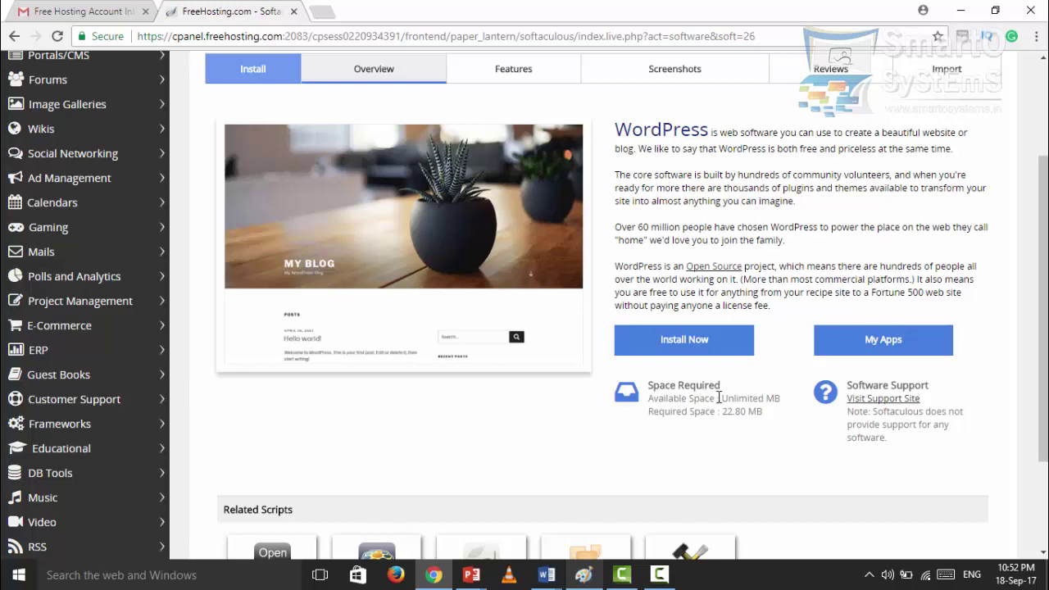
left_click_drag(716, 411, 764, 413)
- Start the WordPress install form and look it over, focusing the Site Name field
left_click(701, 348)
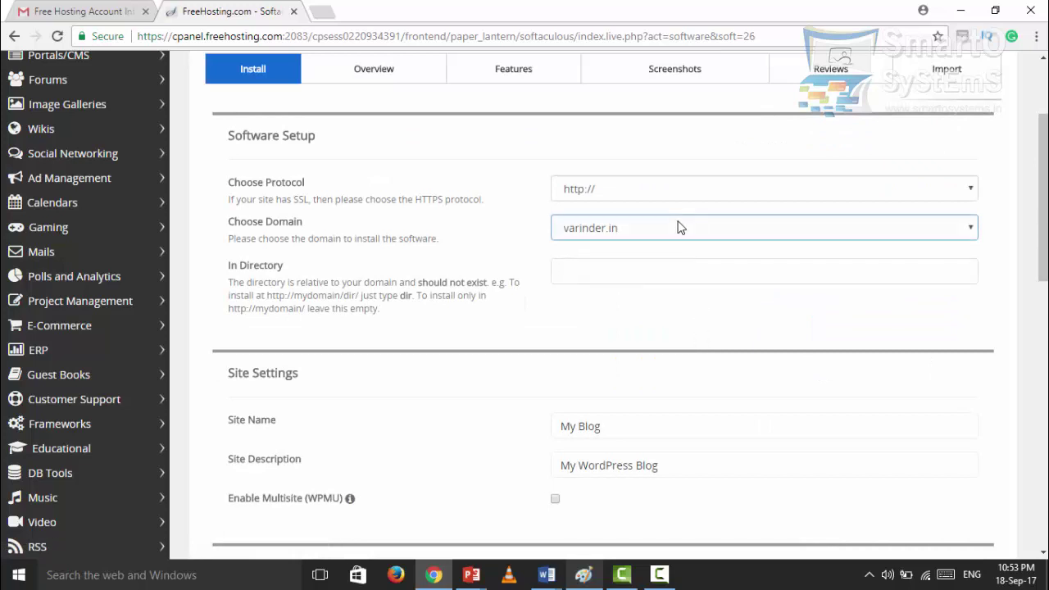
scroll(677, 228, "down", 5)
scroll(660, 405, "down", 5)
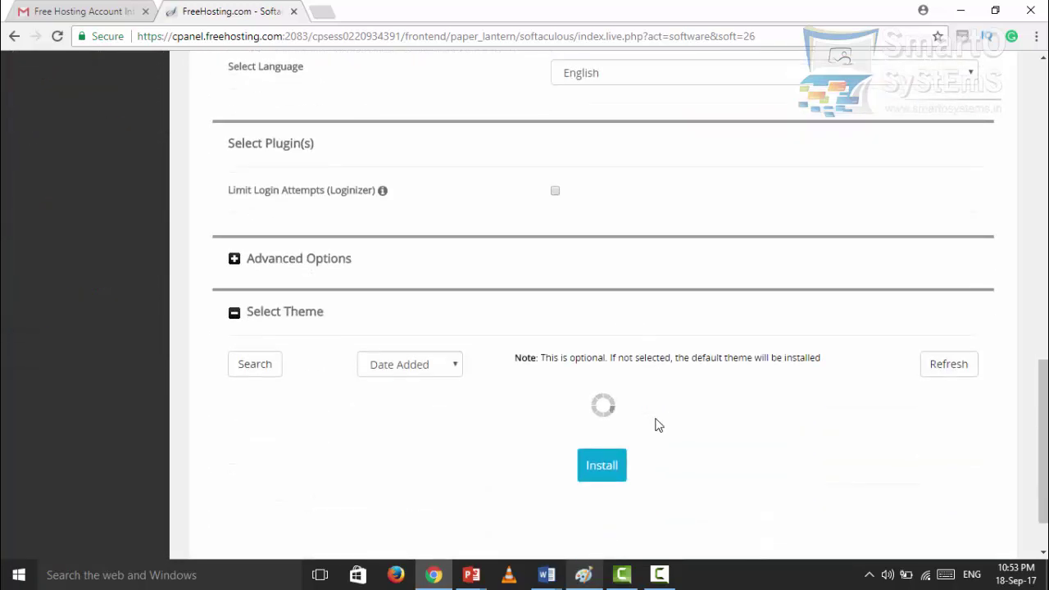
scroll(655, 422, "up", 10)
left_click(655, 427)
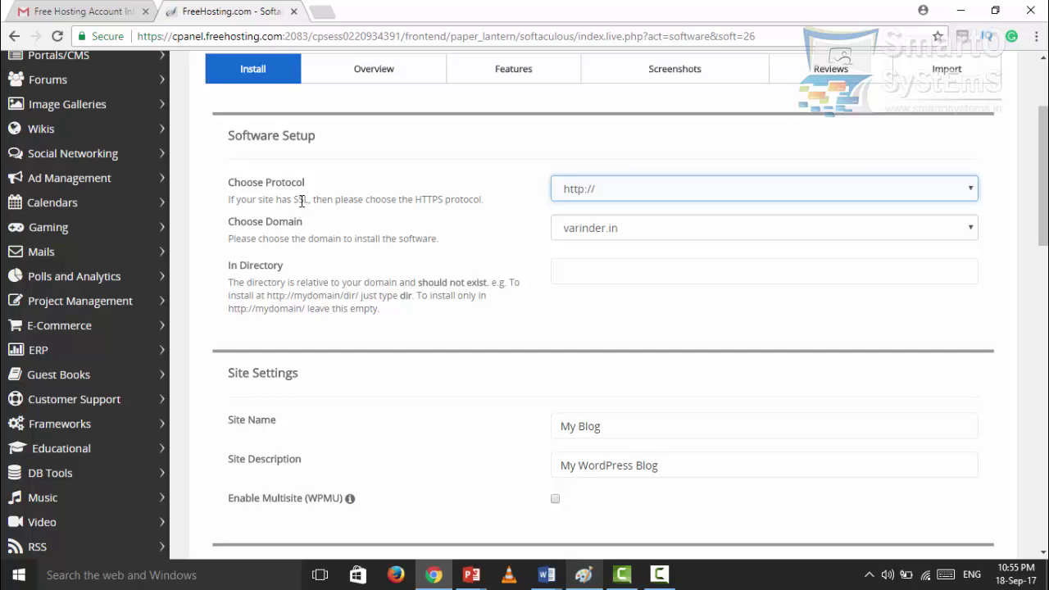
left_click(643, 195)
left_click(645, 188)
scroll(335, 234, "down", 1)
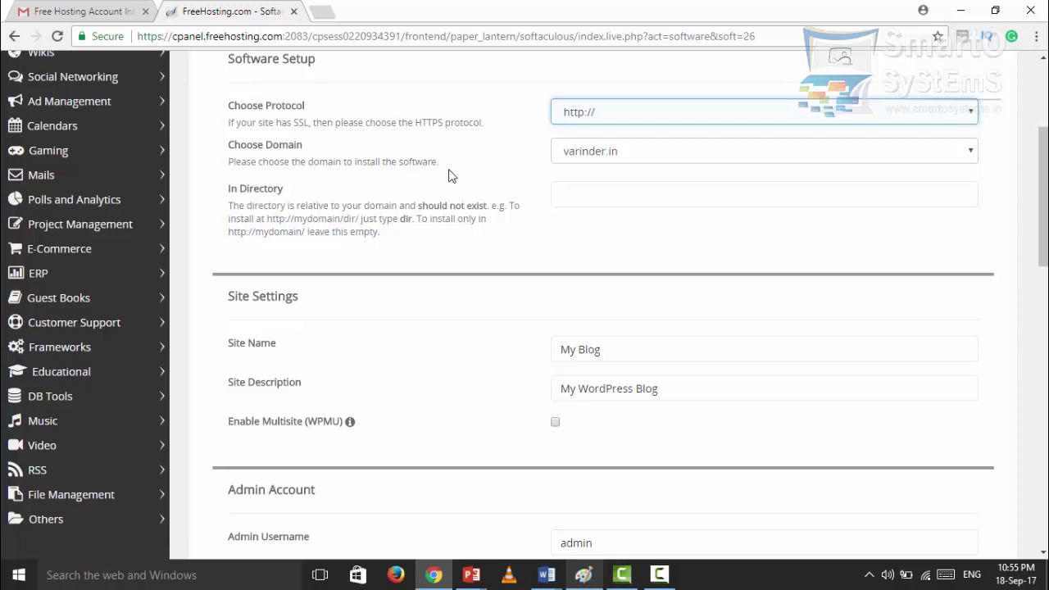
left_click(611, 149)
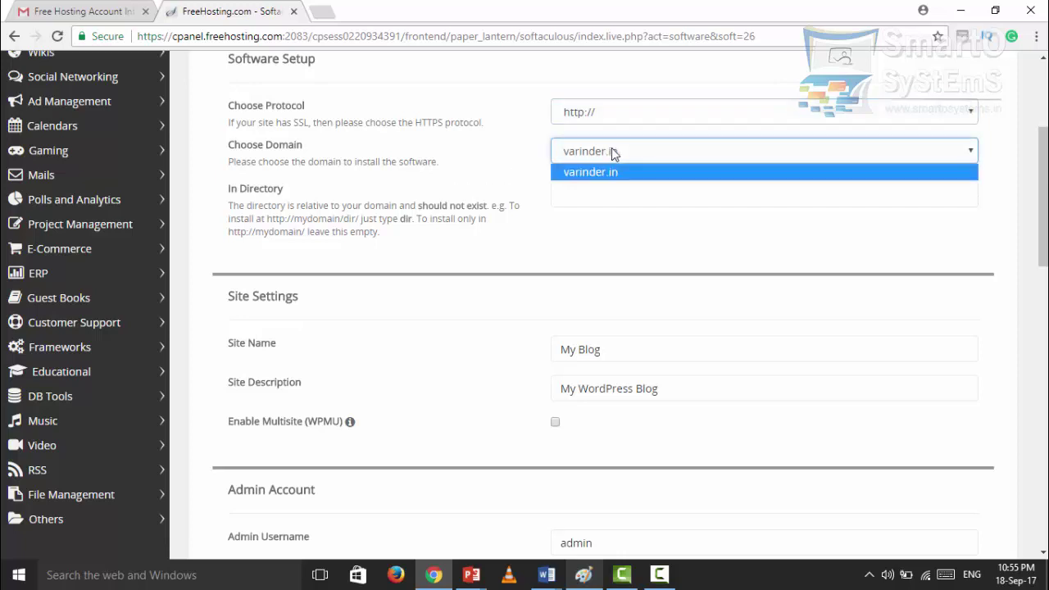
left_click(613, 153)
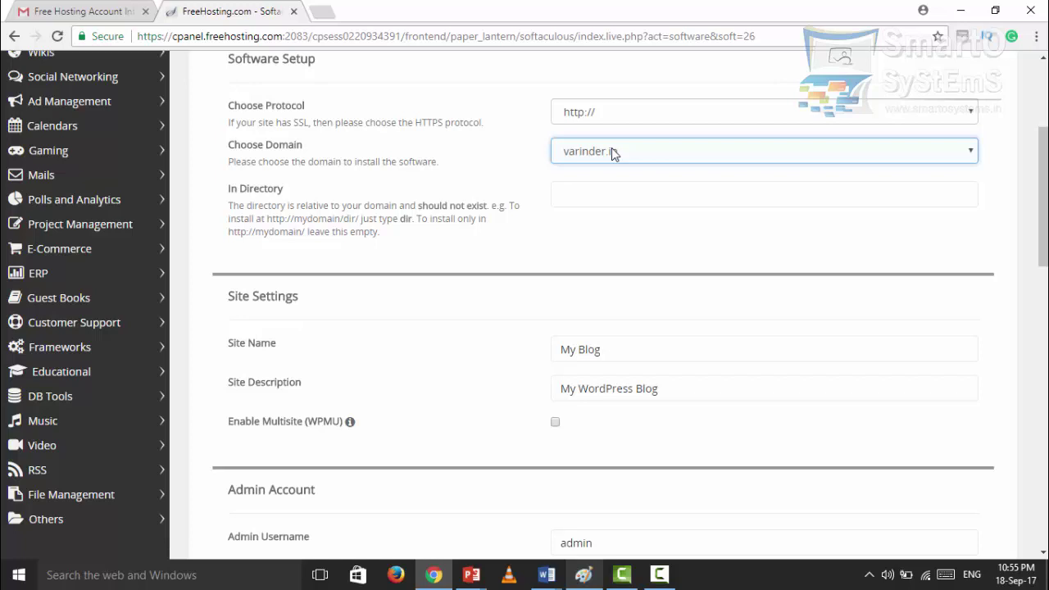
scroll(411, 208, "down", 1)
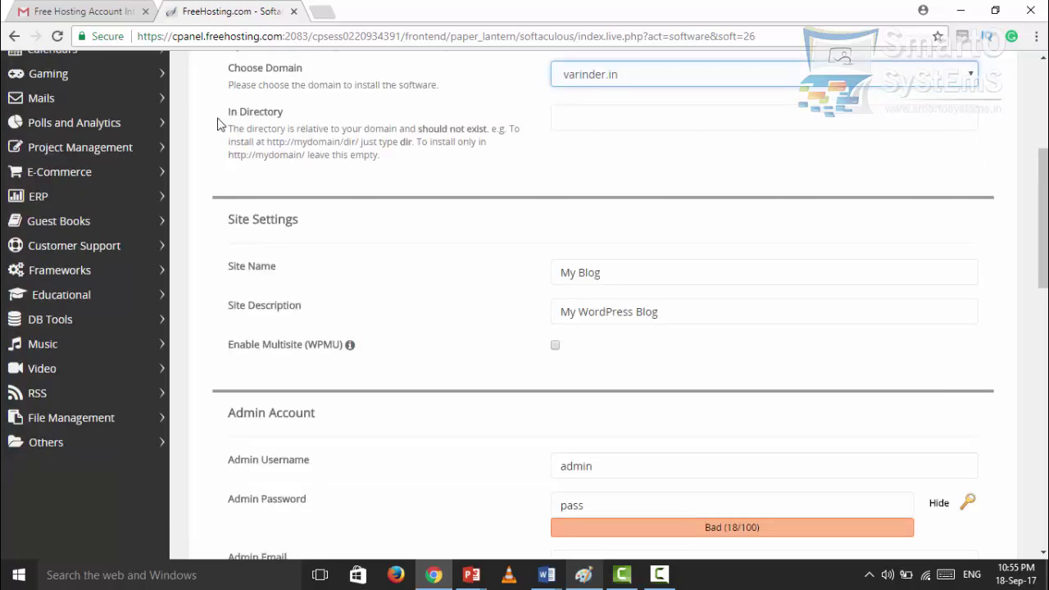
left_click(250, 117)
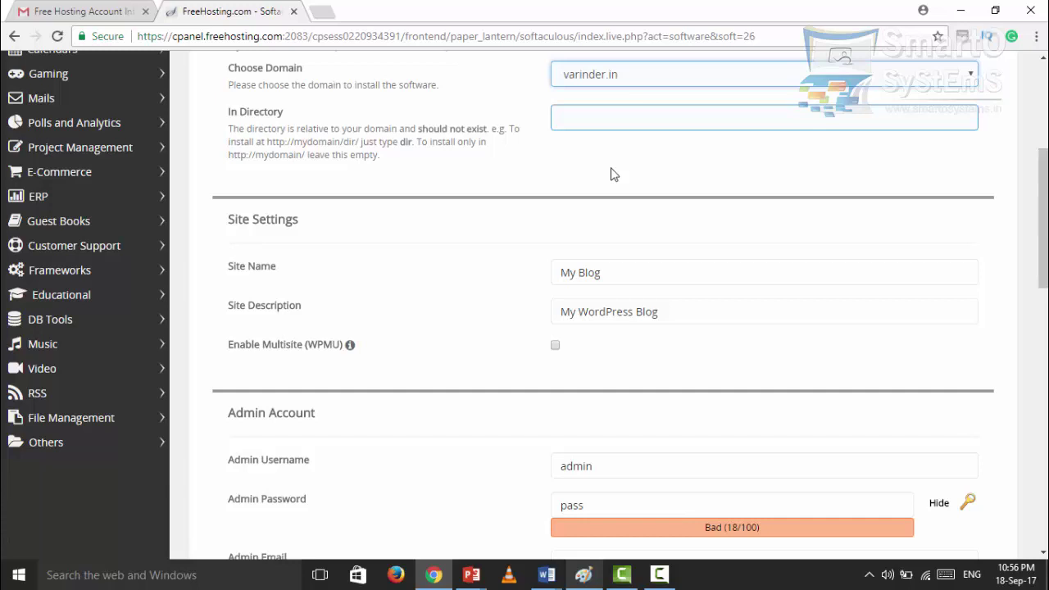
left_click(275, 119)
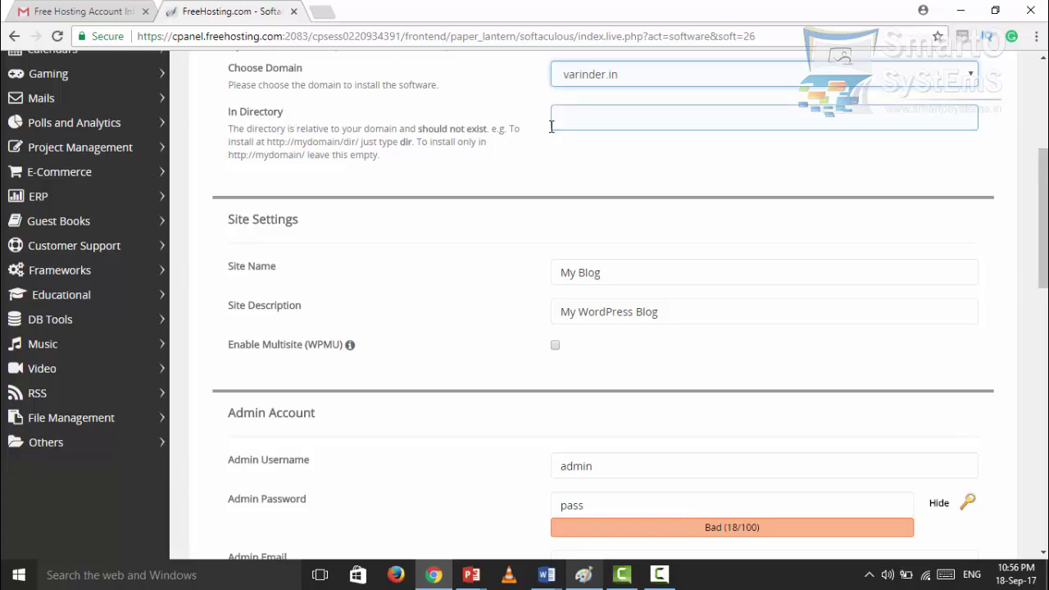
left_click(446, 142)
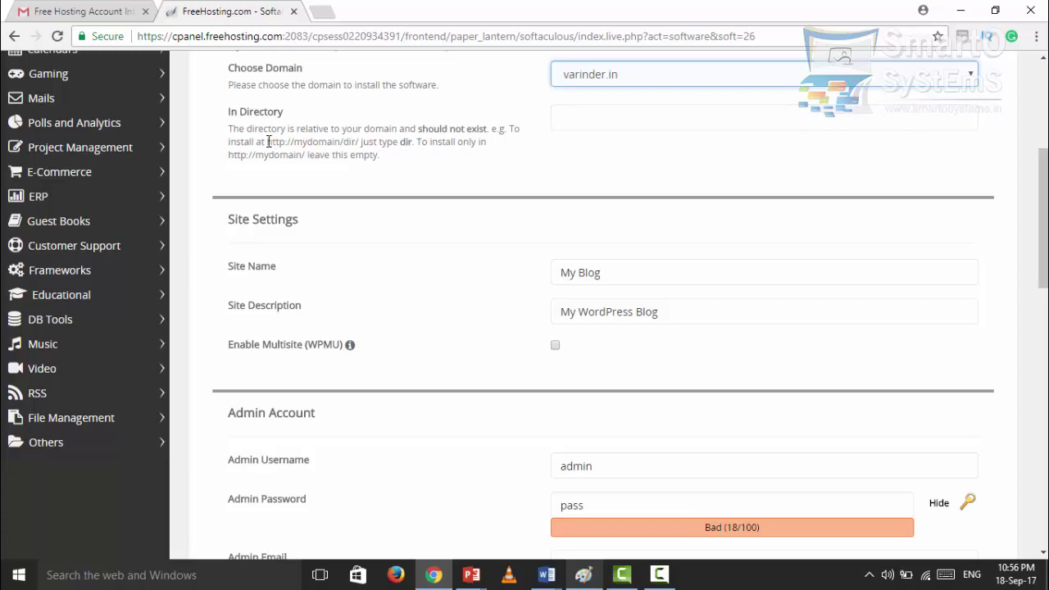
left_click_drag(266, 142, 362, 141)
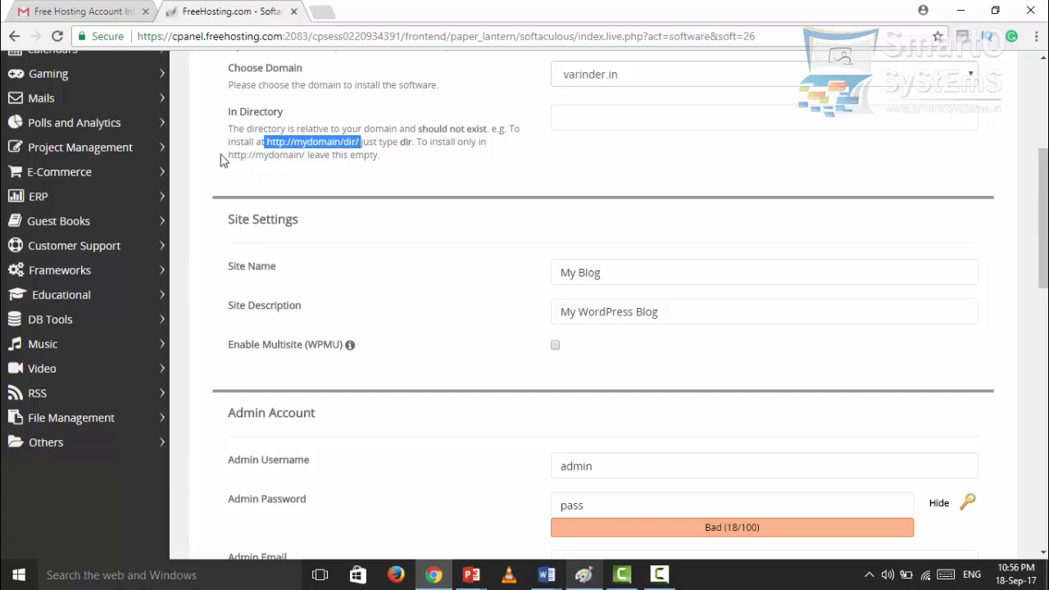
left_click_drag(229, 156, 306, 154)
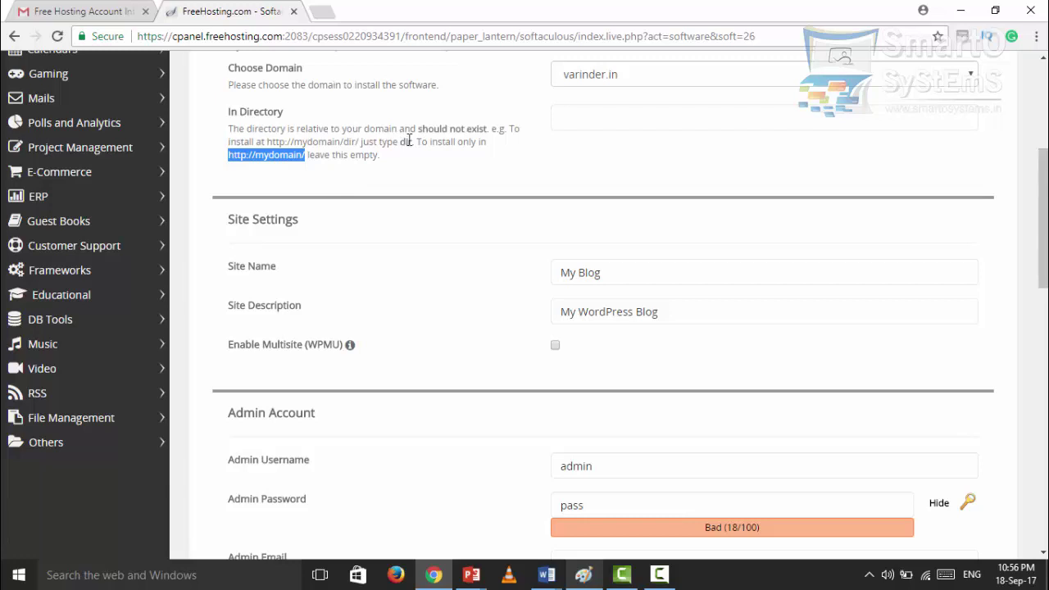
left_click(572, 119)
scroll(433, 237, "down", 1)
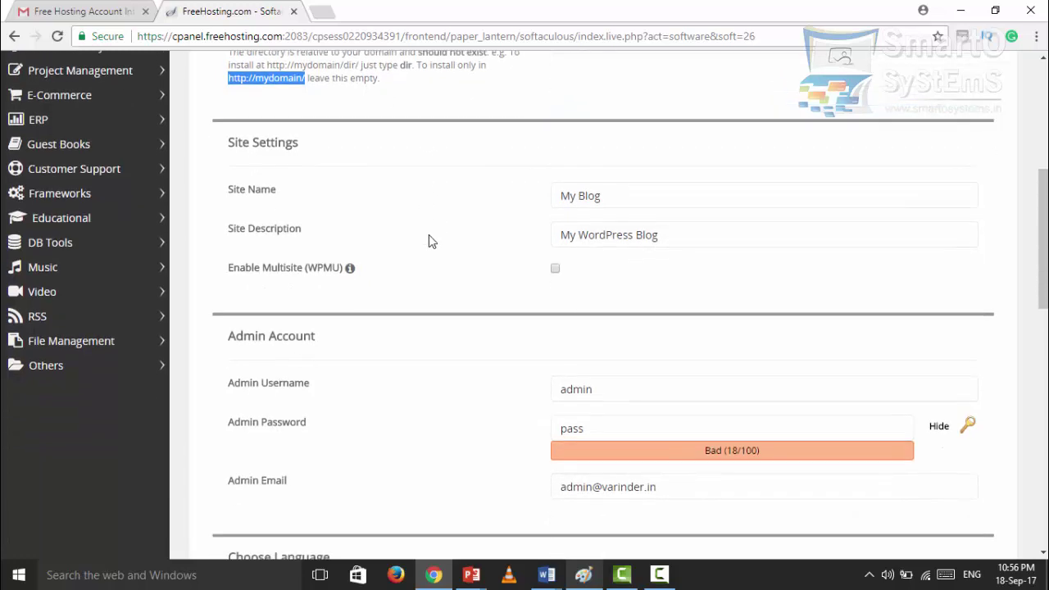
- Go through the site name, description, admin username and admin password fields
left_click(598, 206)
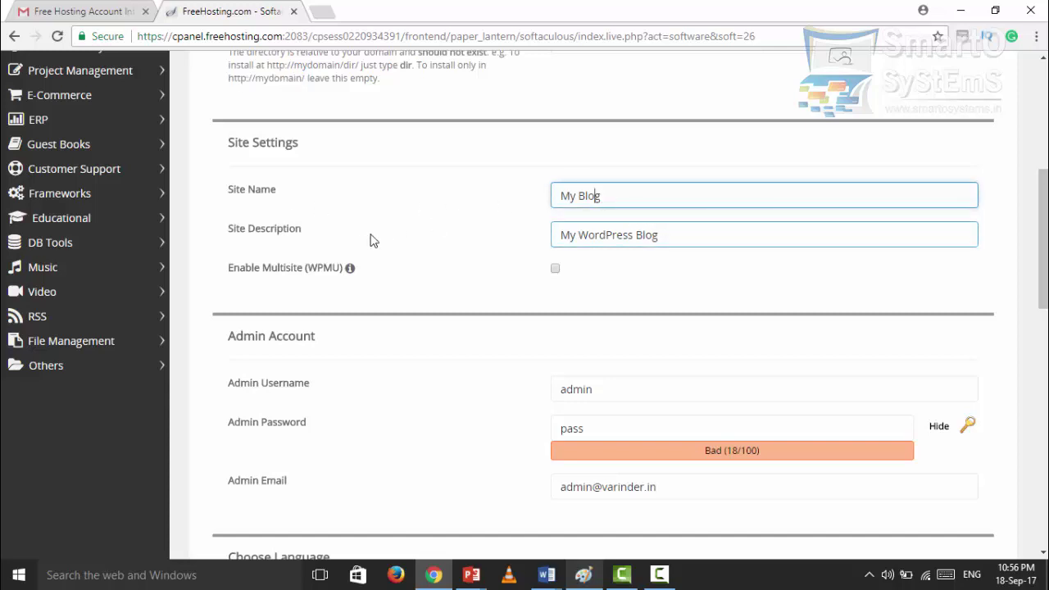
left_click(664, 236)
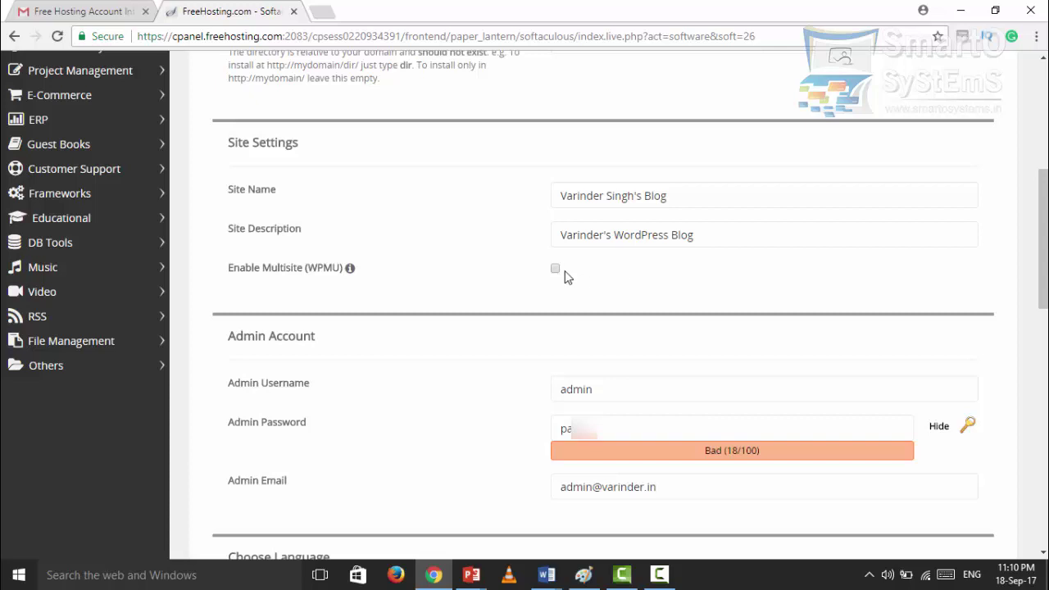
scroll(459, 426, "down", 1)
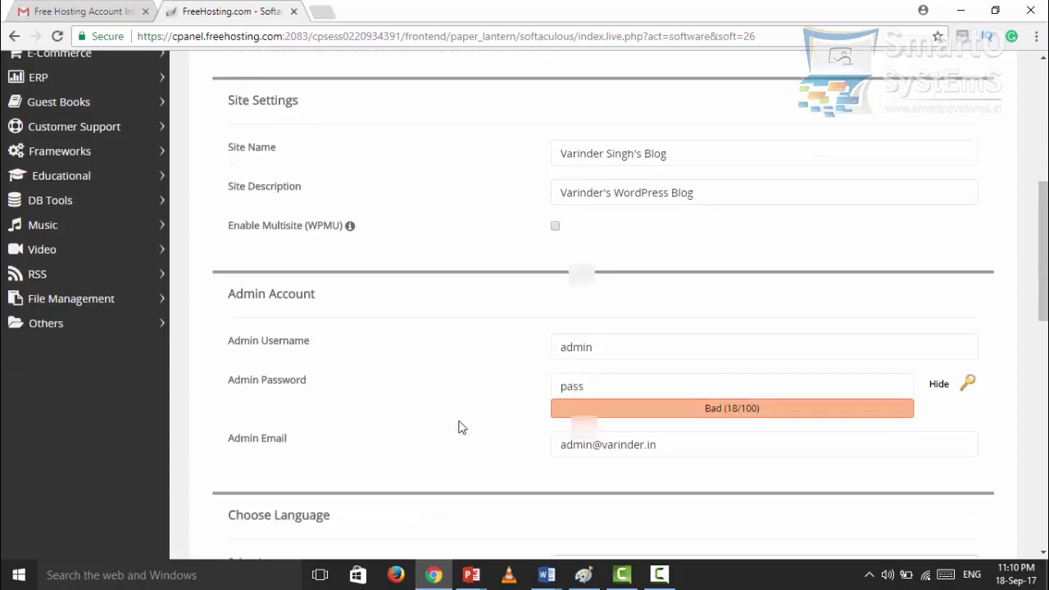
scroll(458, 426, "down", 3)
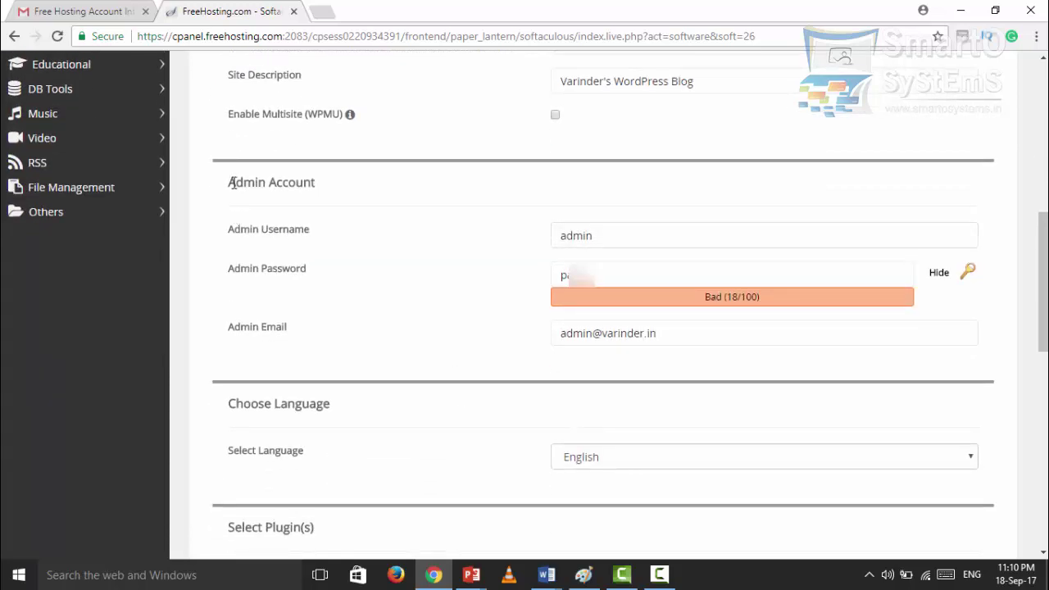
left_click(578, 238)
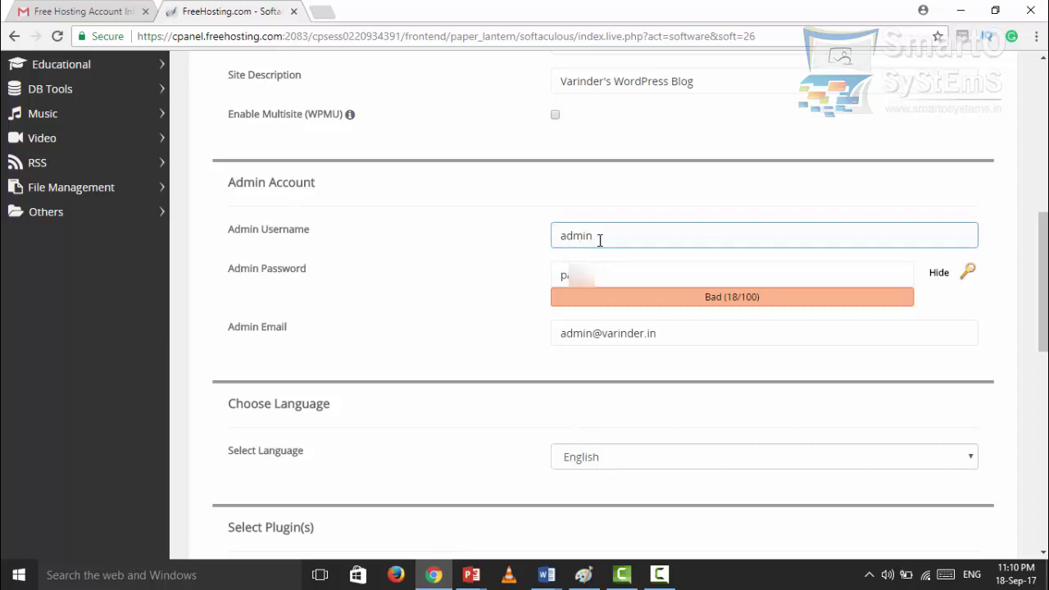
left_click(597, 277)
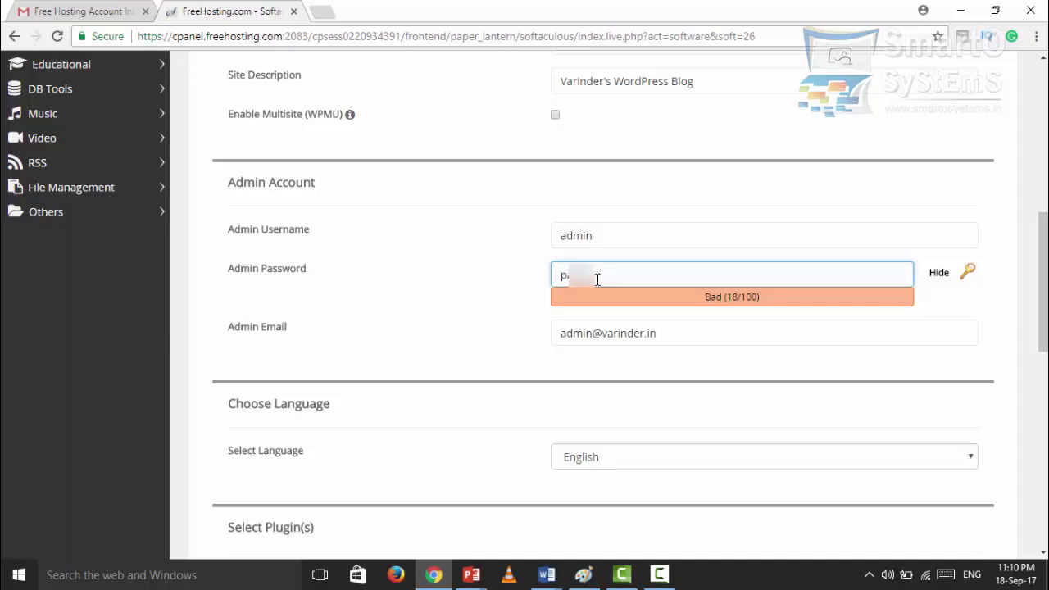
- Replace the prefilled Admin Email with the owner's own Gmail address
scroll(598, 279, "down", 1)
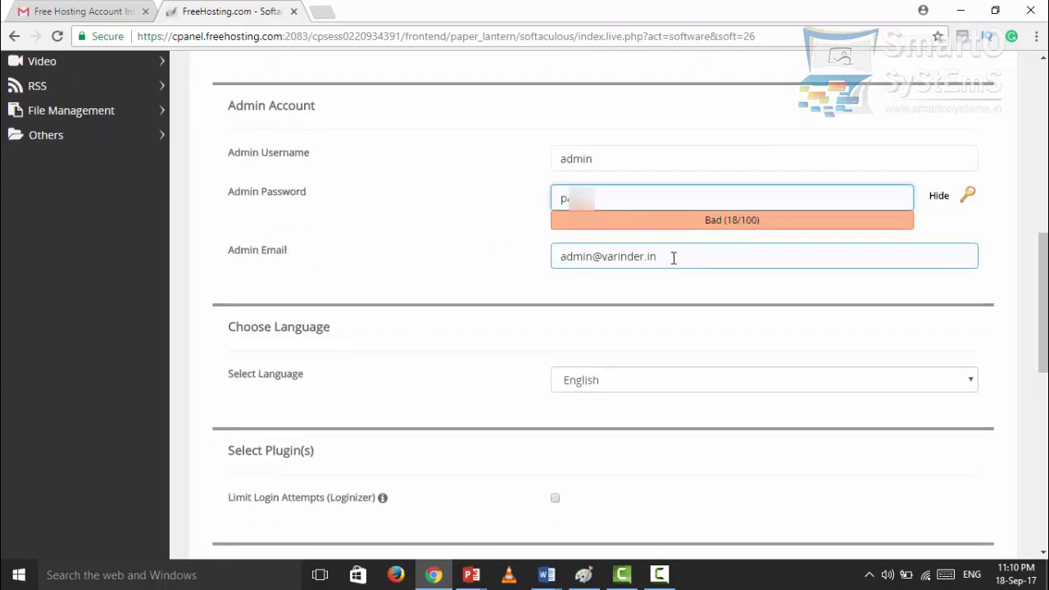
left_click_drag(673, 257, 557, 255)
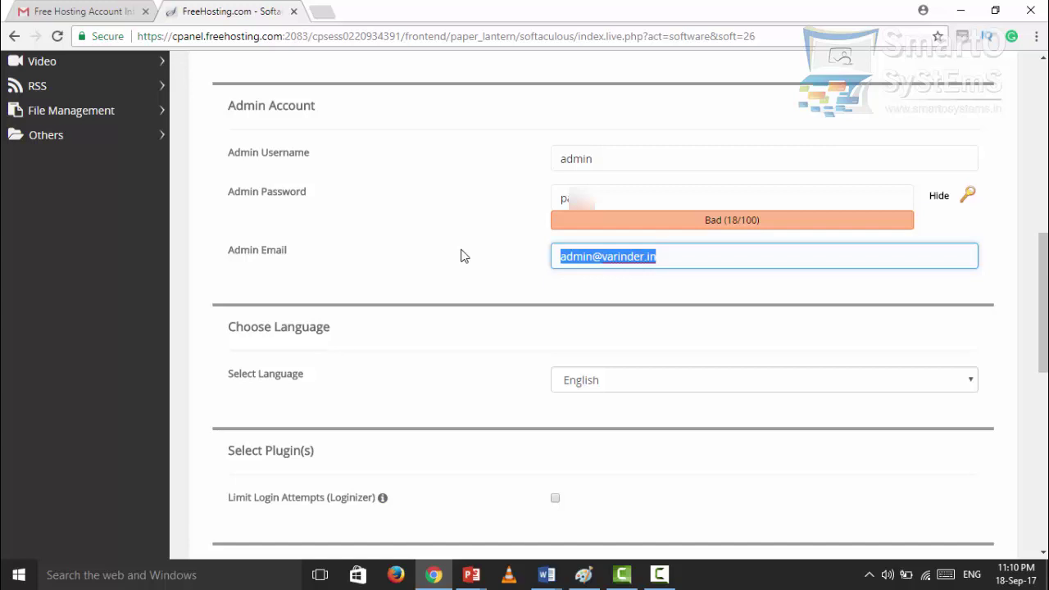
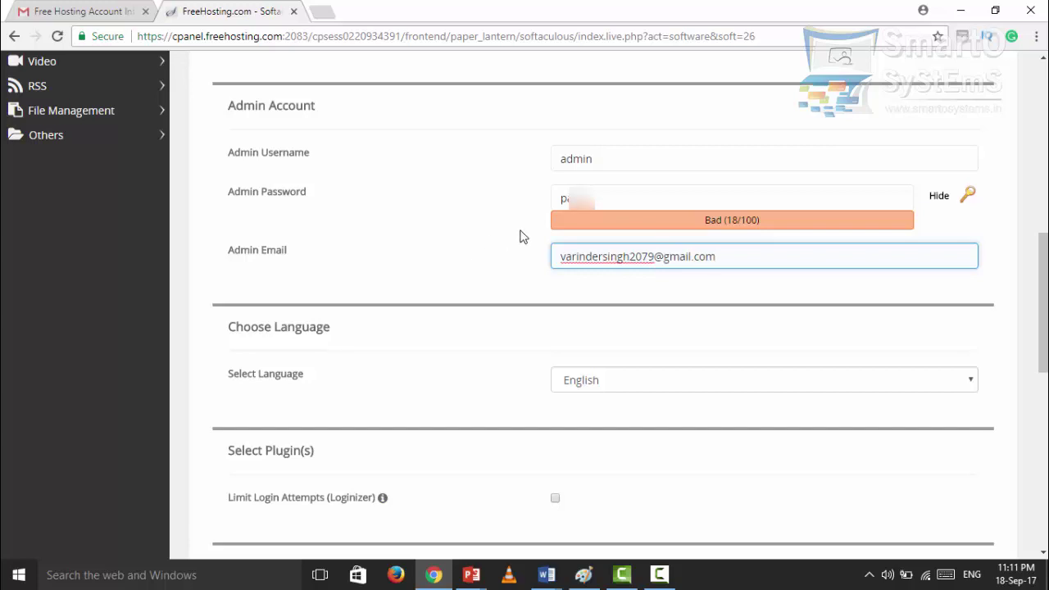
scroll(640, 293, "down", 1)
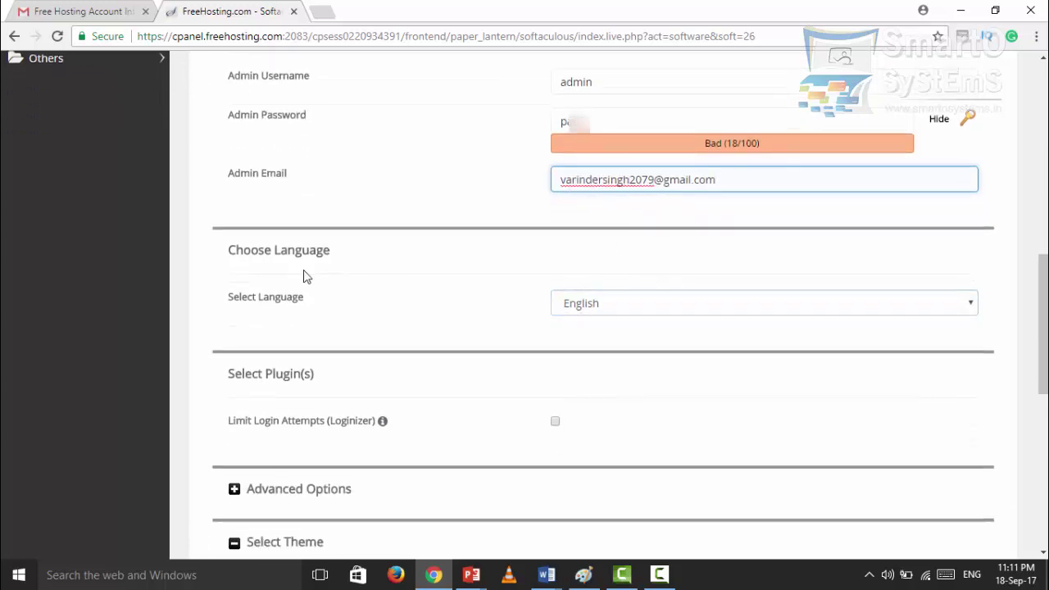
scroll(304, 274, "down", 1)
left_click(616, 223)
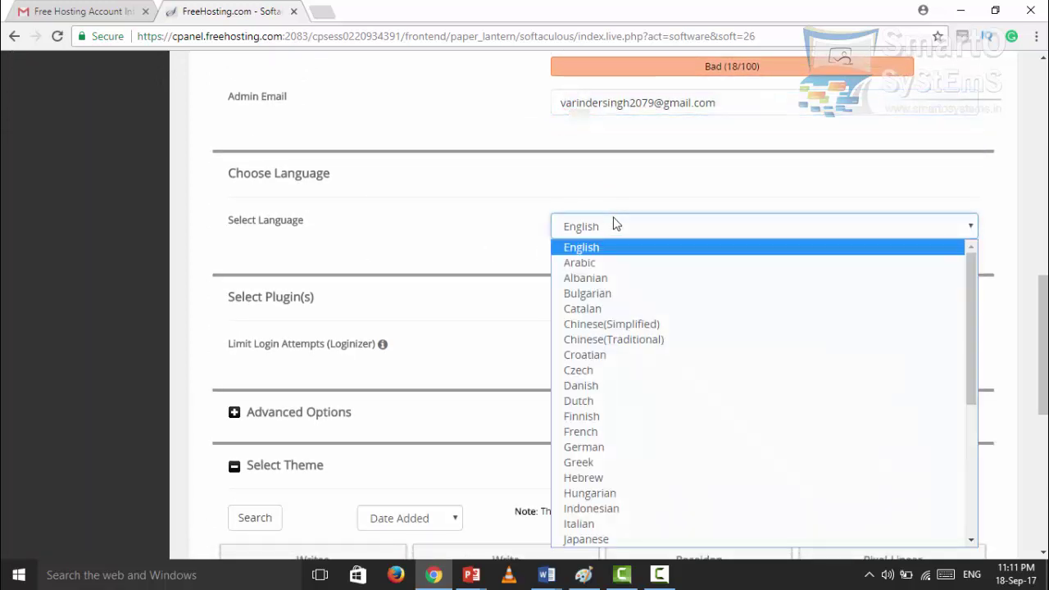
left_click(615, 223)
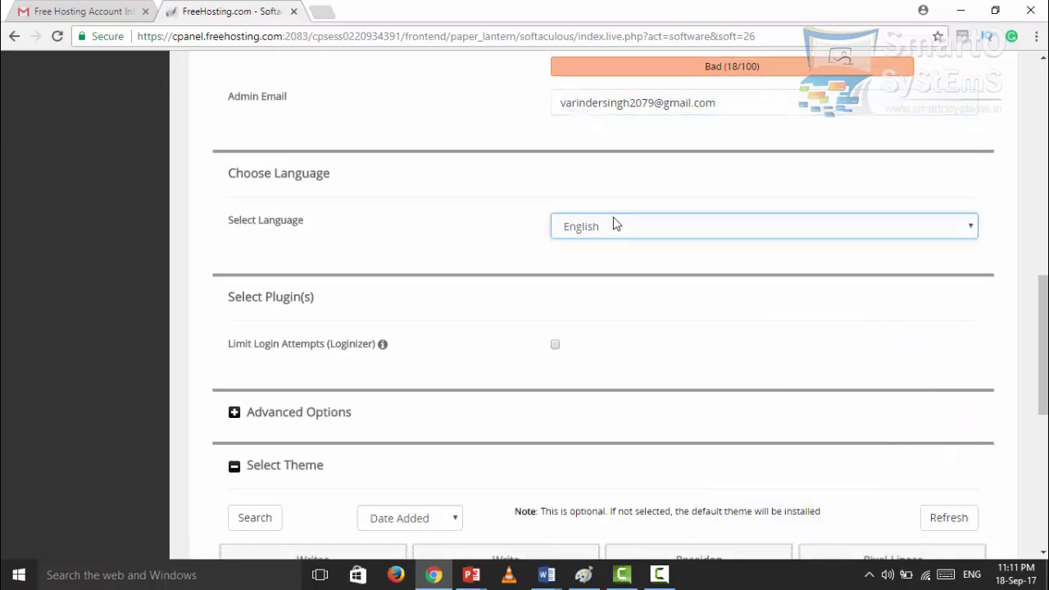
scroll(476, 307, "down", 1)
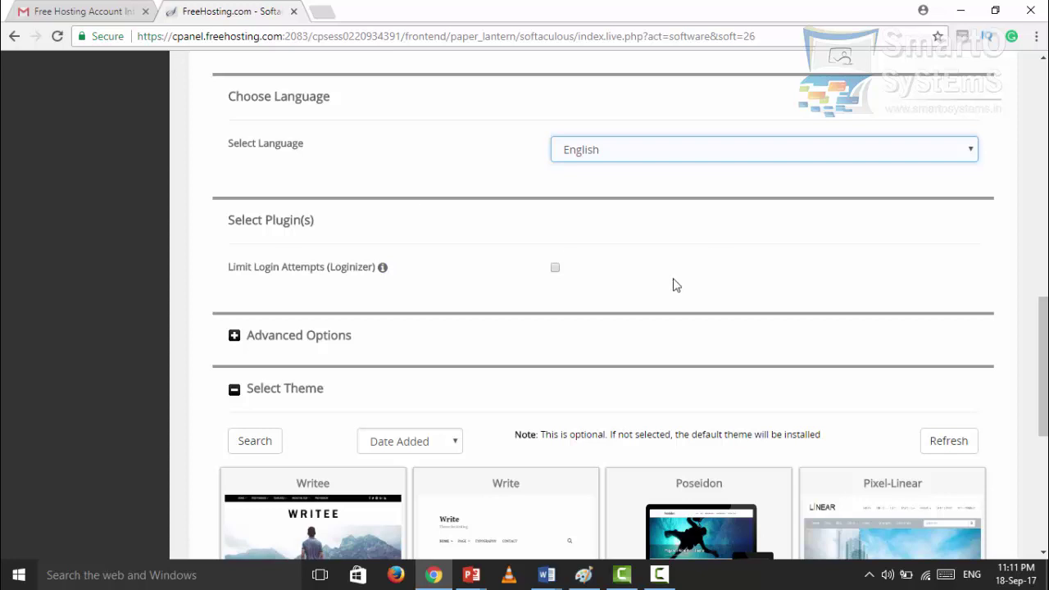
scroll(670, 286, "down", 2)
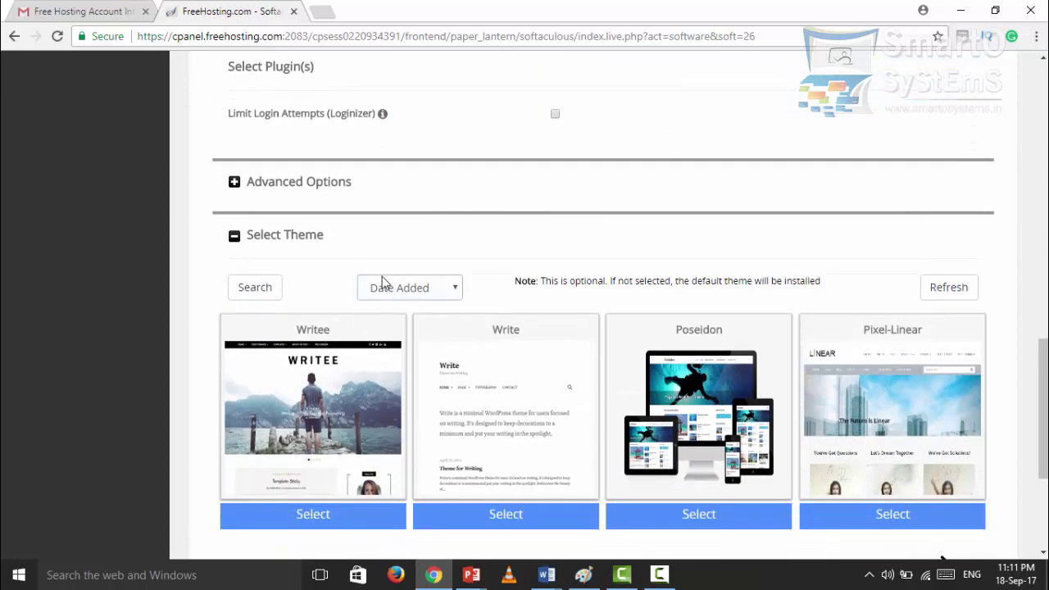
left_click(234, 182)
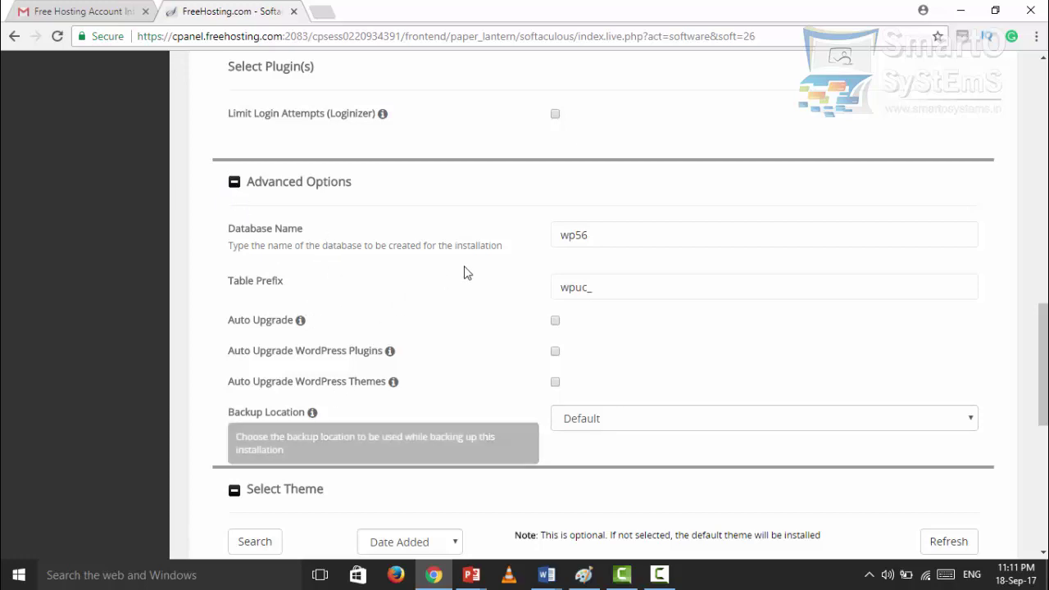
left_click(563, 236)
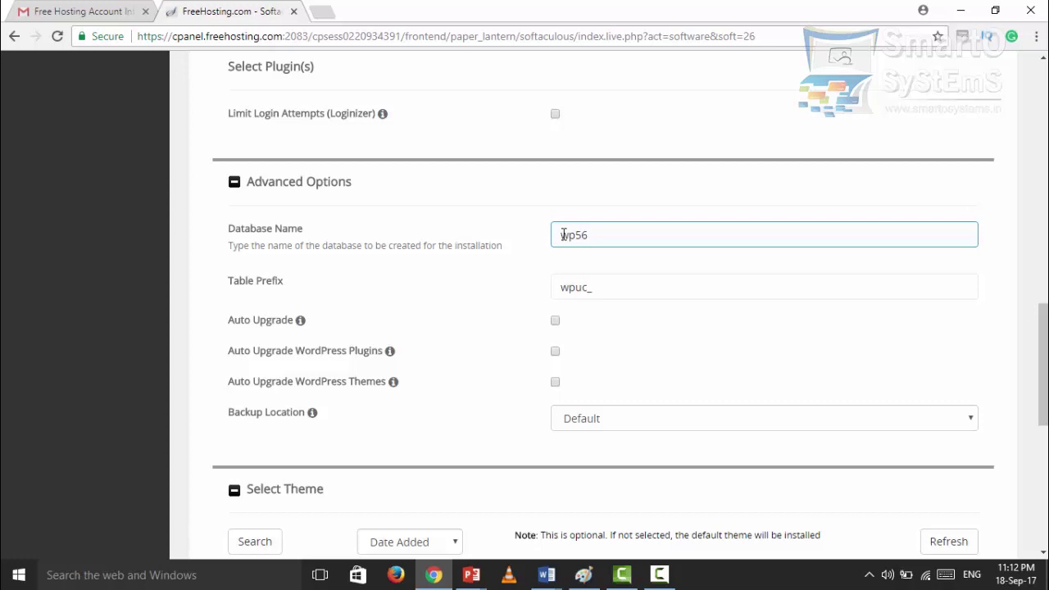
left_click(433, 220)
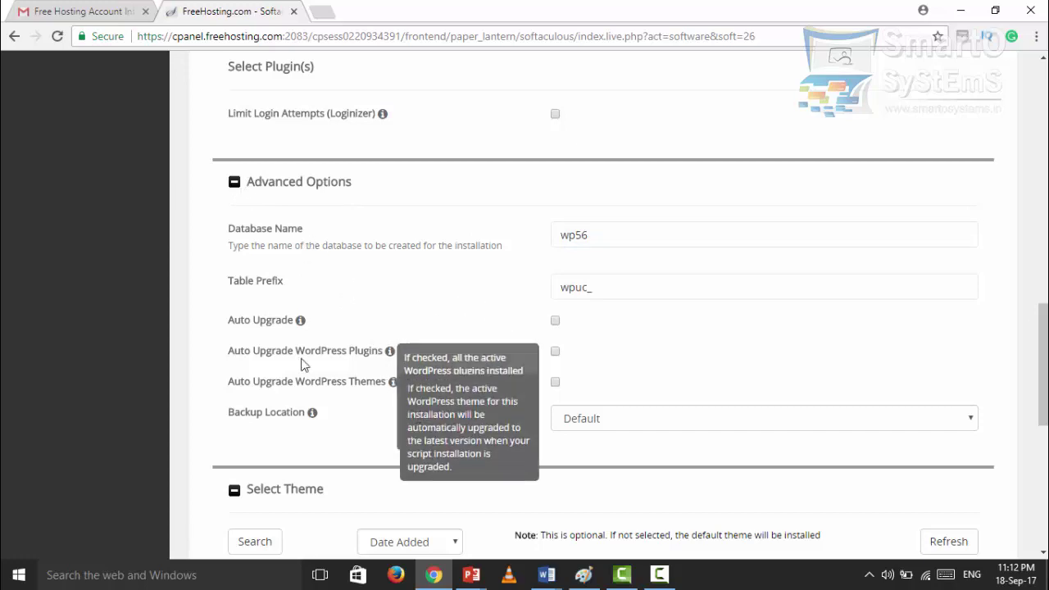
left_click(233, 190)
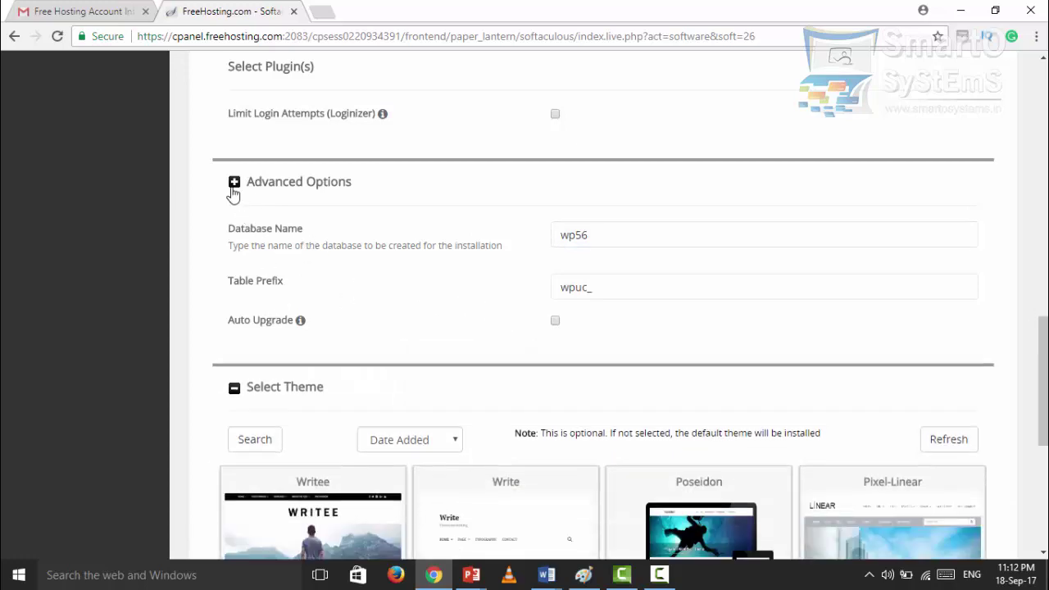
- Advance the theme carousel to show Sensible WP, WEN Business, WEN Associate and WEN Corporate
scroll(288, 470, "down", 2)
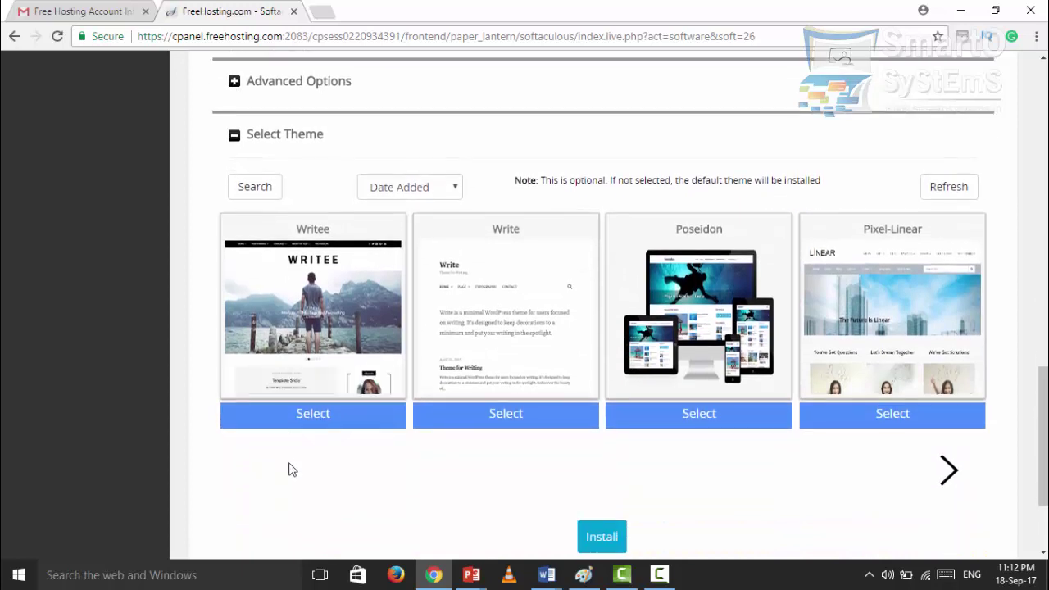
scroll(306, 468, "up", 1)
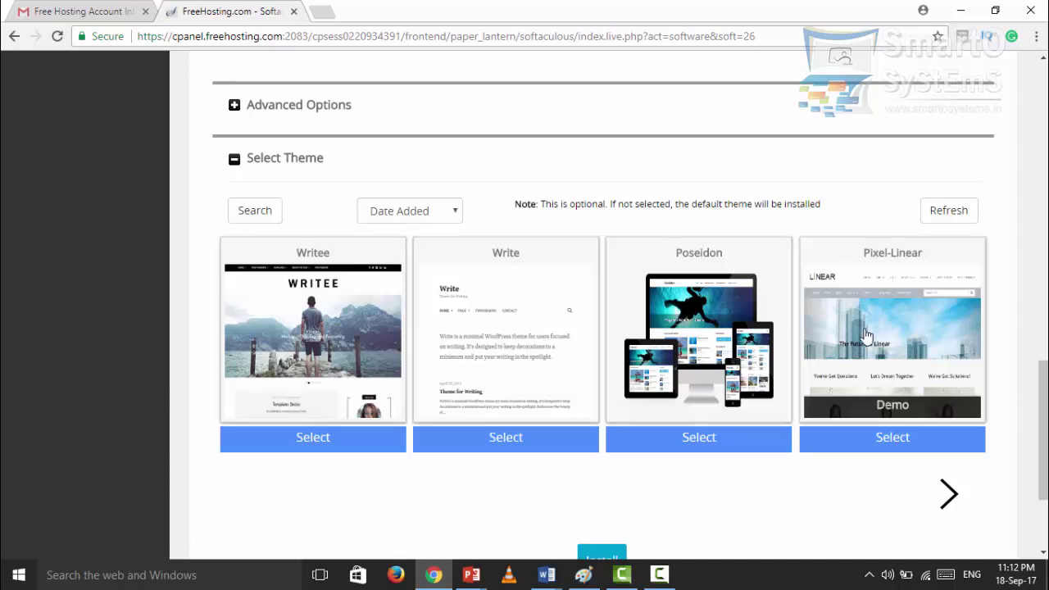
left_click(947, 491)
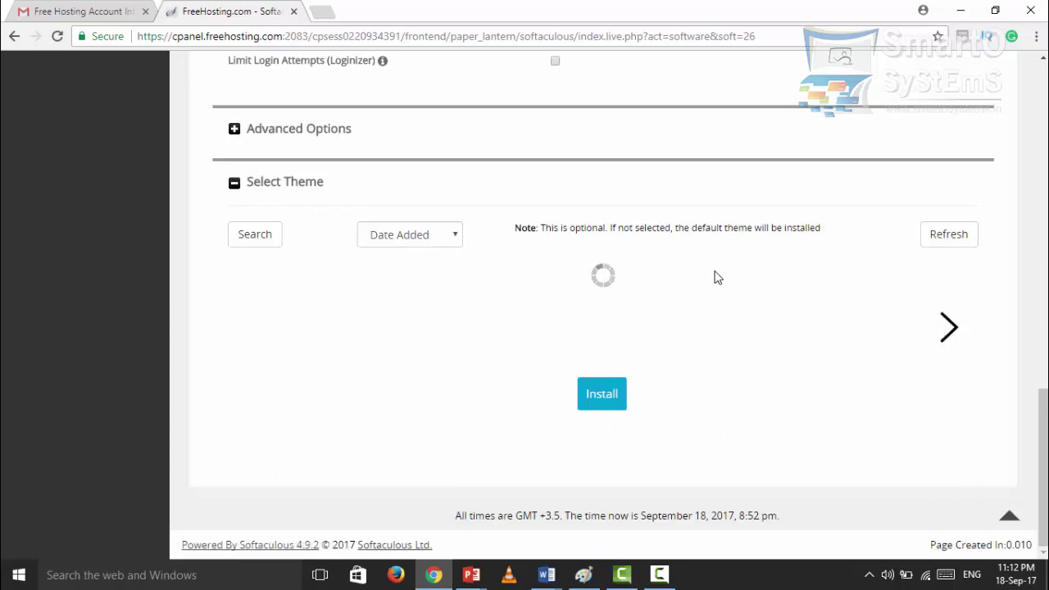
- Scroll down to the Install button and launch the WordPress installation
scroll(698, 303, "down", 1)
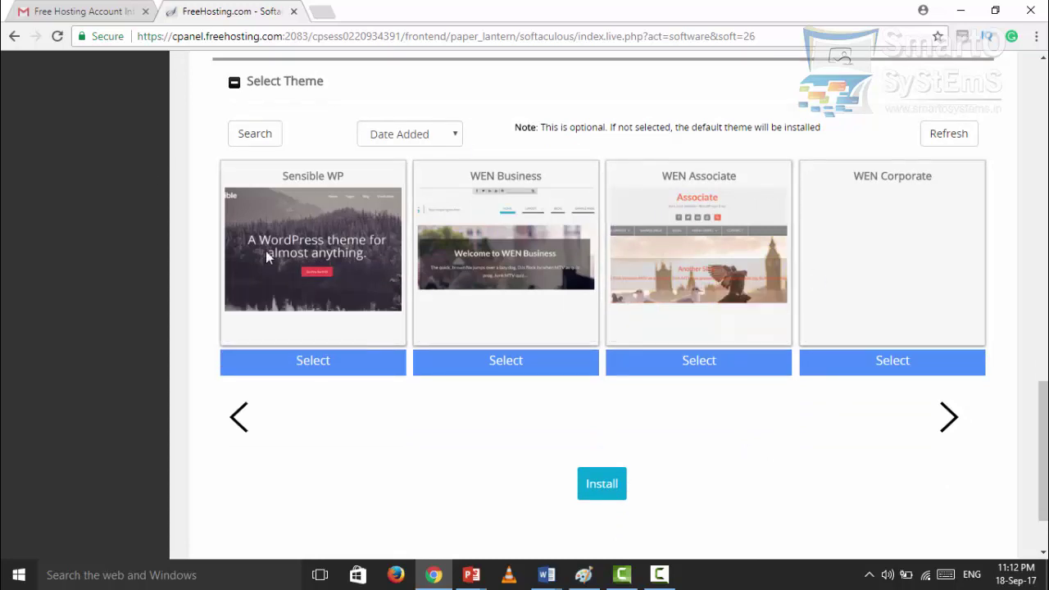
mouse_move(849, 258)
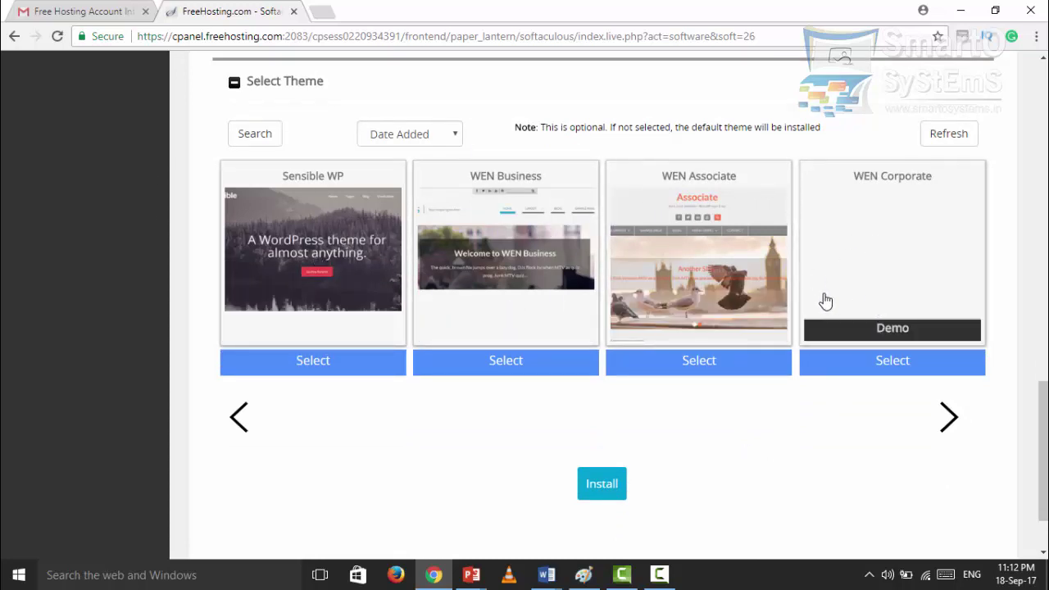
scroll(631, 504, "down", 1)
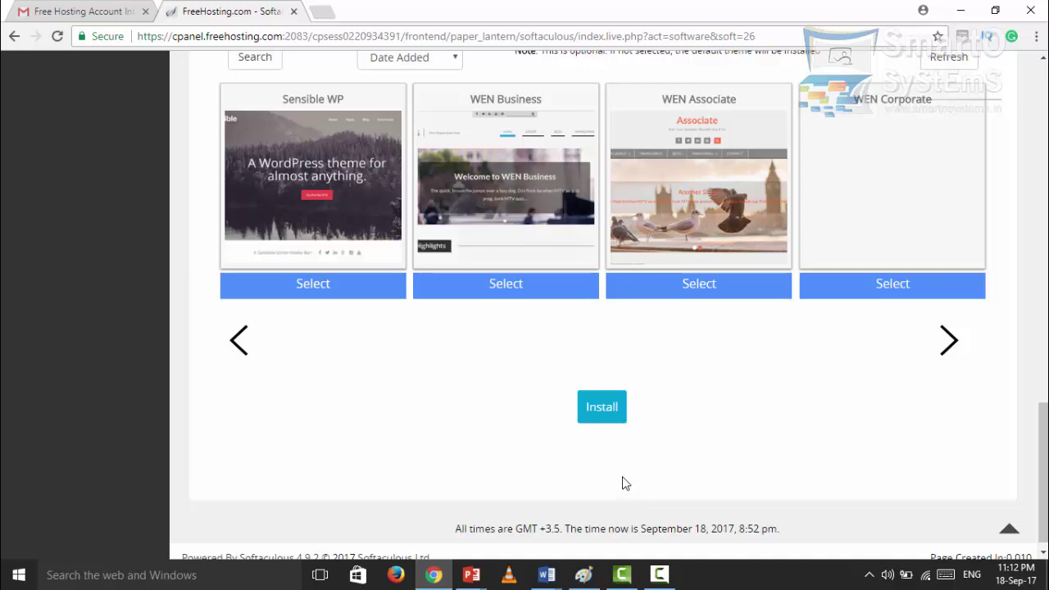
left_click(604, 410)
scroll(602, 410, "up", 1)
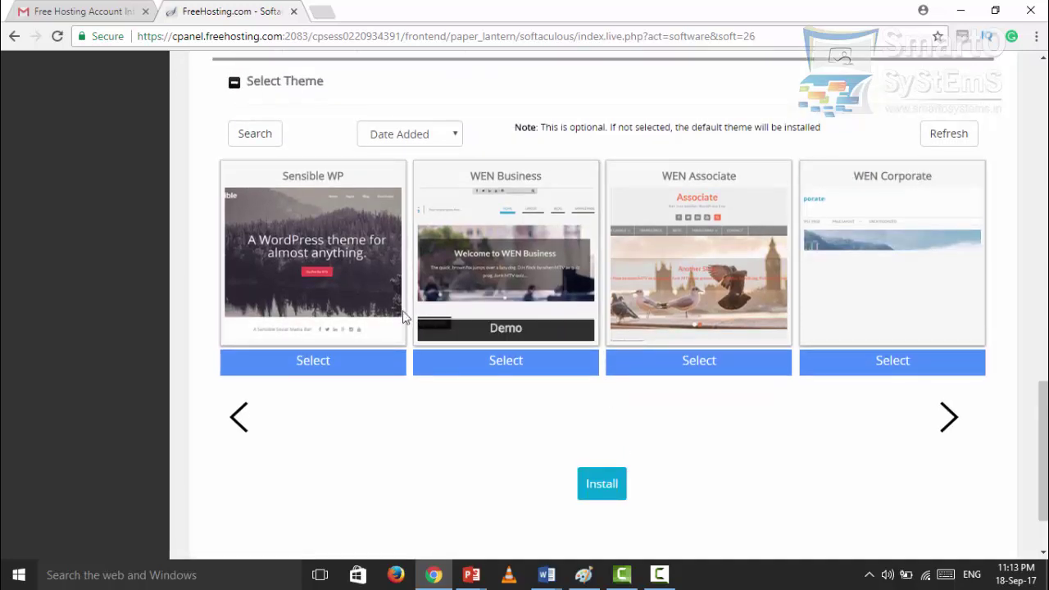
scroll(677, 496, "down", 1)
left_click(603, 412)
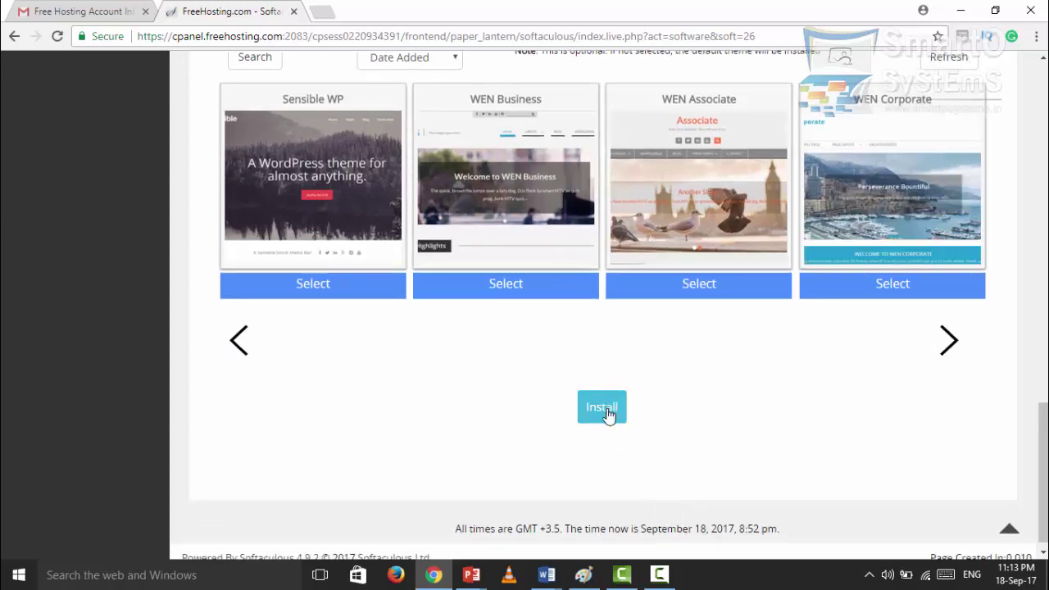
- Run the install, which fails because index.php already exists in the target folder
left_click(604, 409)
scroll(608, 416, "up", 1)
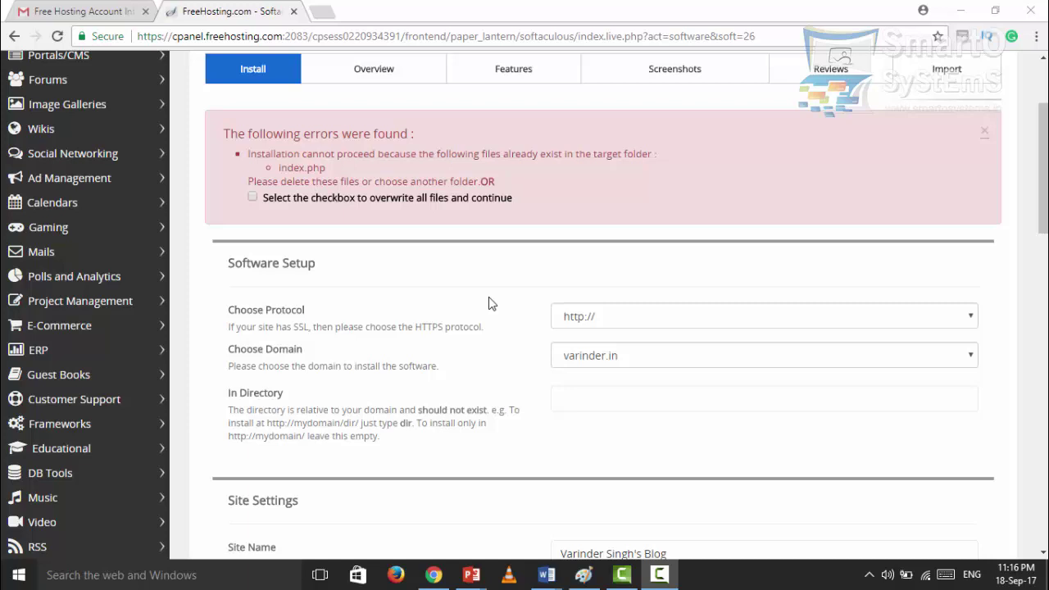
left_click(252, 198)
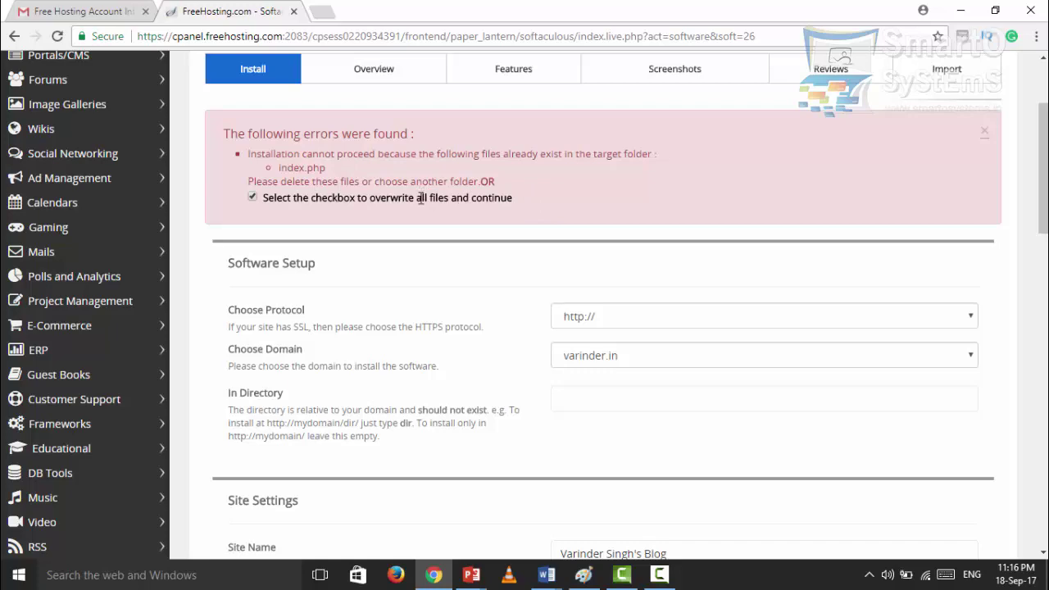
scroll(425, 262, "down", 11)
scroll(423, 310, "down", 5)
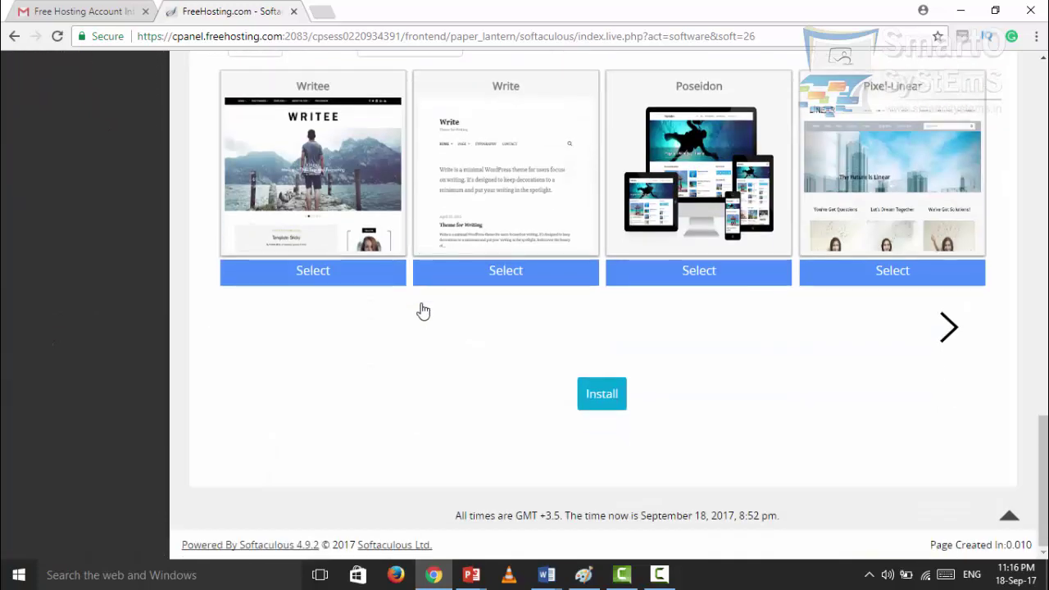
left_click(598, 398)
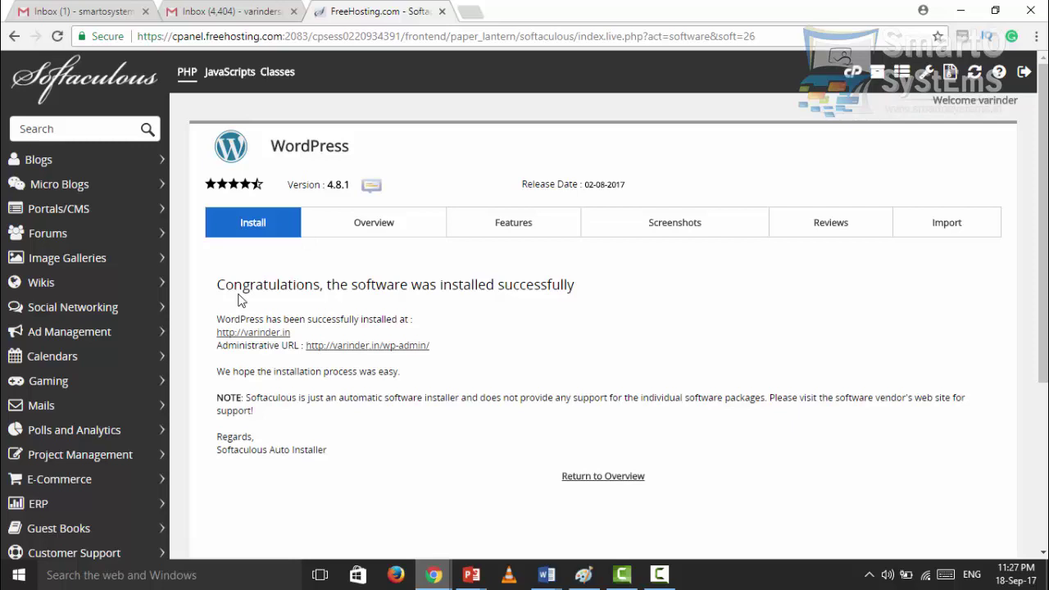
scroll(275, 471, "down", 1)
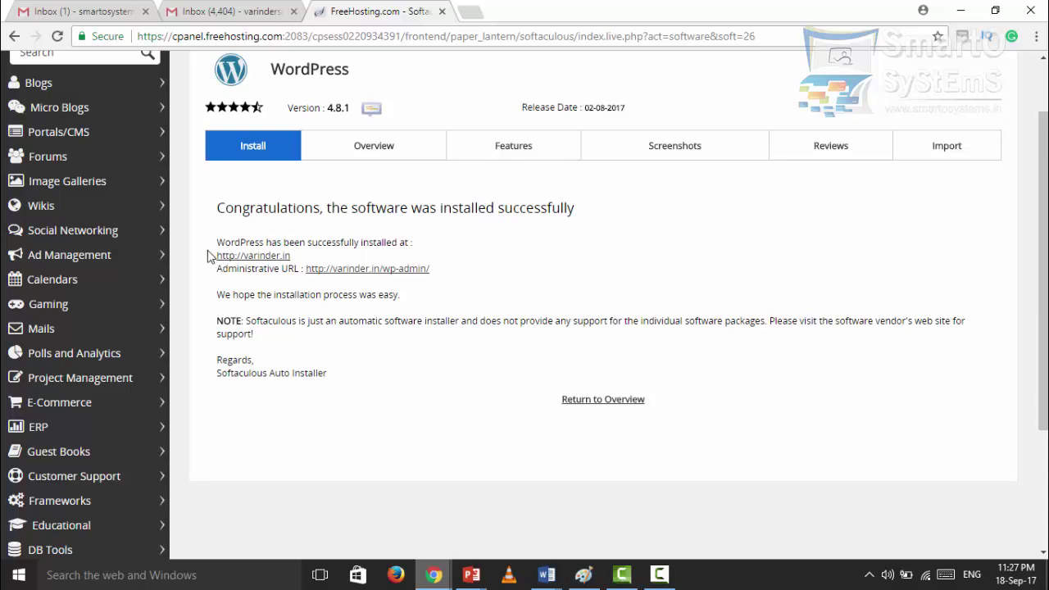
left_click_drag(208, 256, 292, 257)
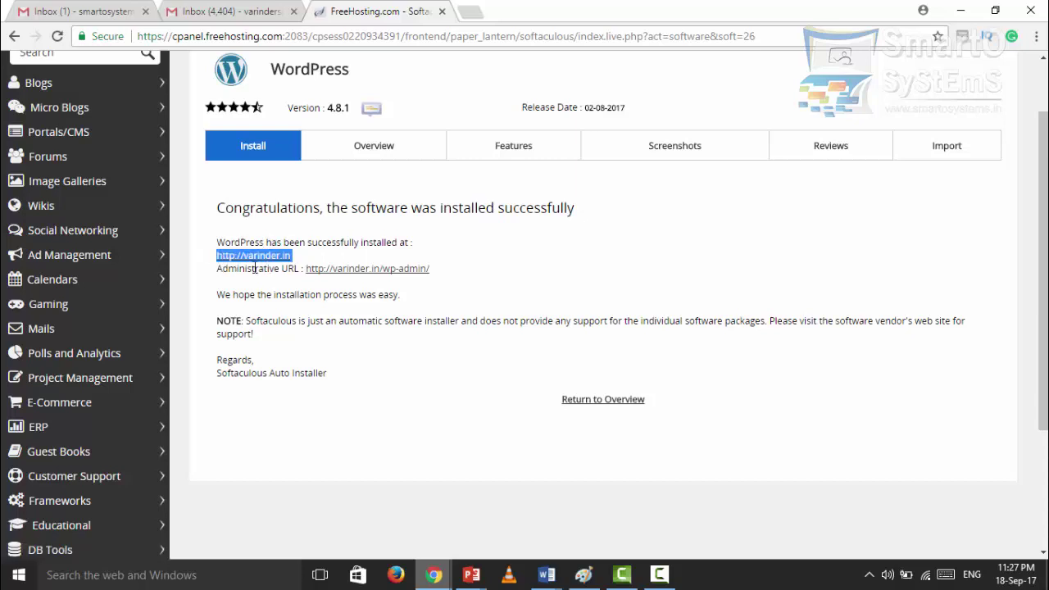
left_click(297, 263)
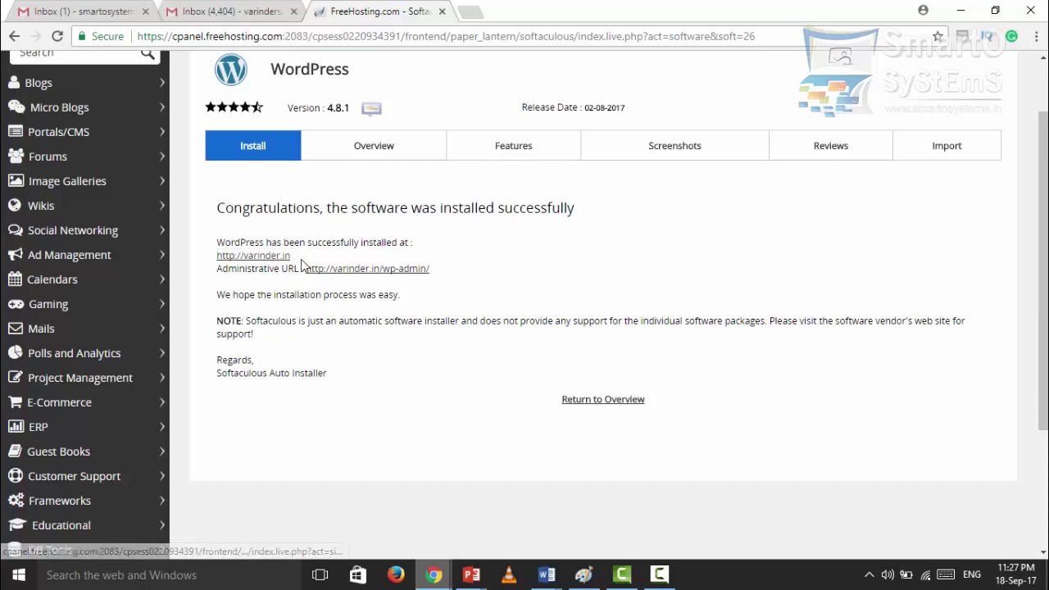
left_click_drag(456, 277, 301, 273)
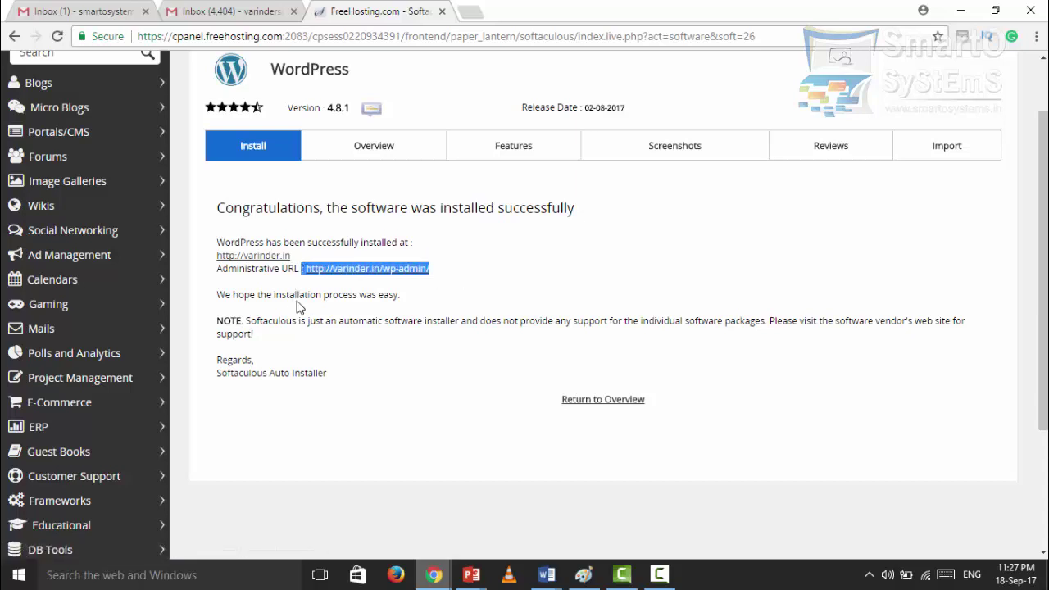